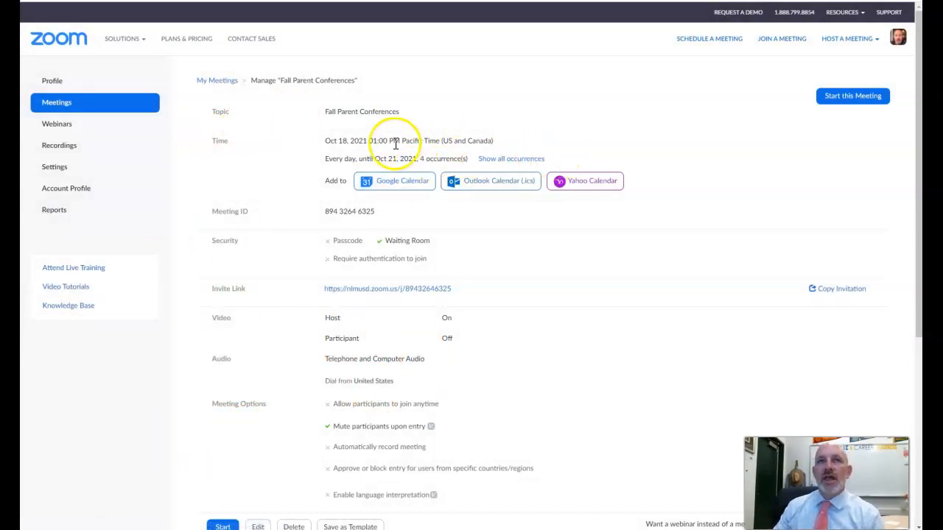
# Start scheduling a new meeting from the meetings list and set its topic to "Fall Parent Conferences".
pyautogui.click(53, 106)
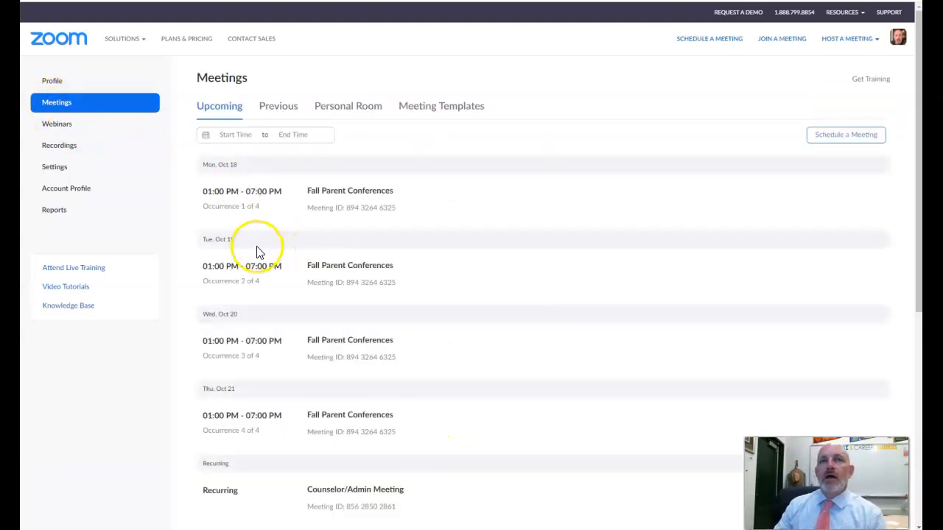
pyautogui.click(854, 142)
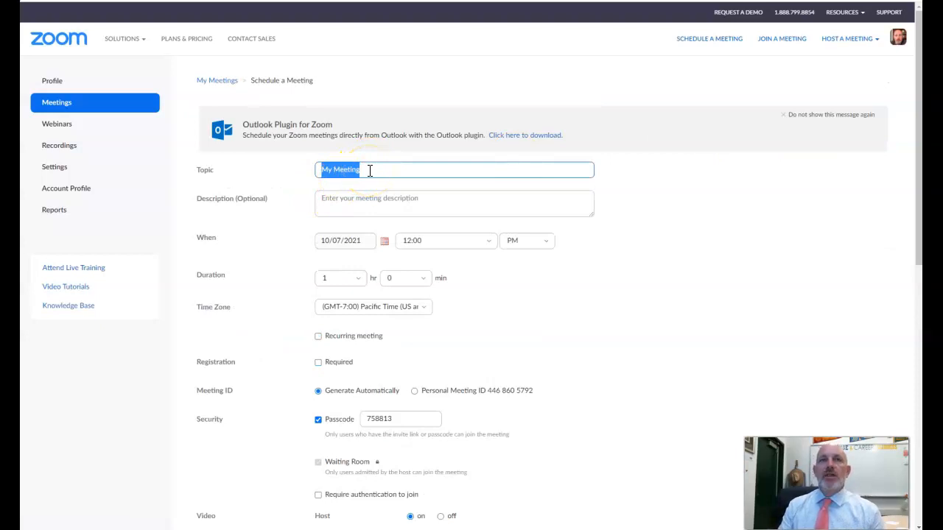
pyautogui.write('f')
pyautogui.press('BackSpace')
pyautogui.write('f')
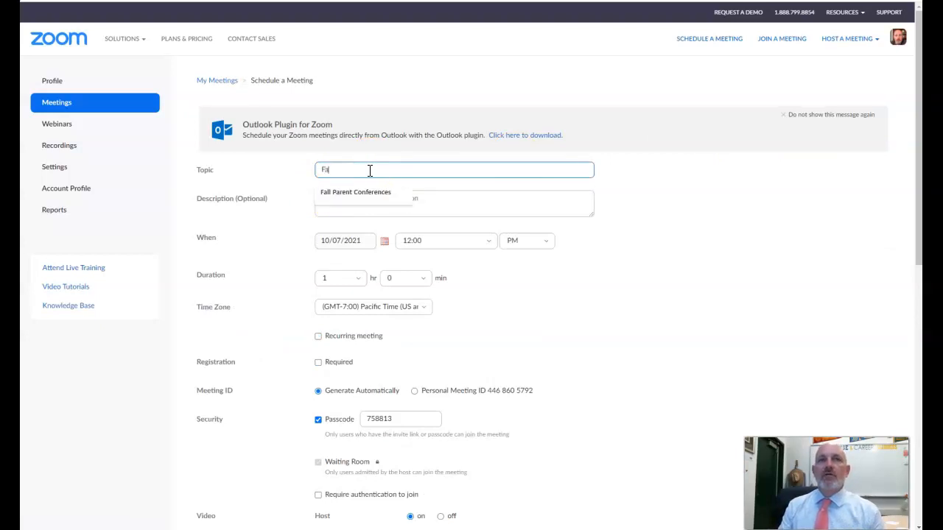
pyautogui.click(375, 191)
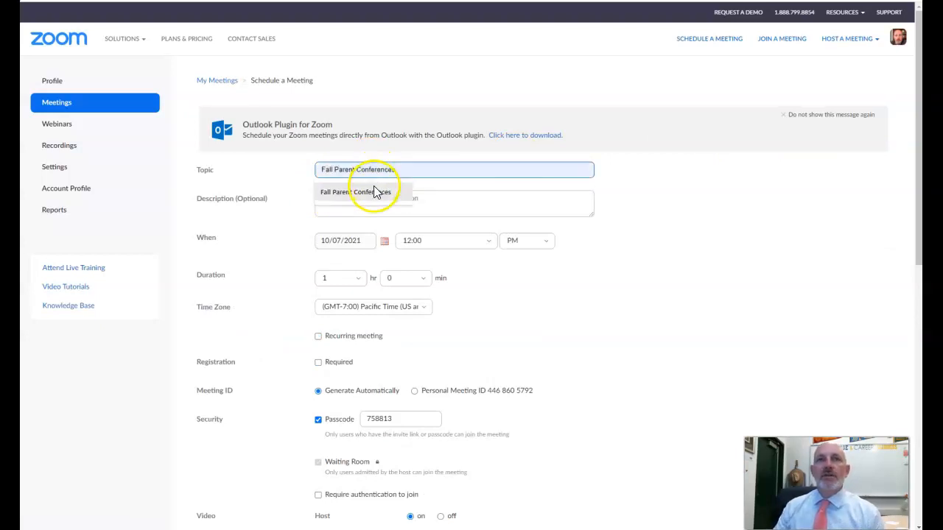
# Set the meeting to start on 10/18/2021 at 1:30 PM with a duration of 6 hours.
pyautogui.click(384, 242)
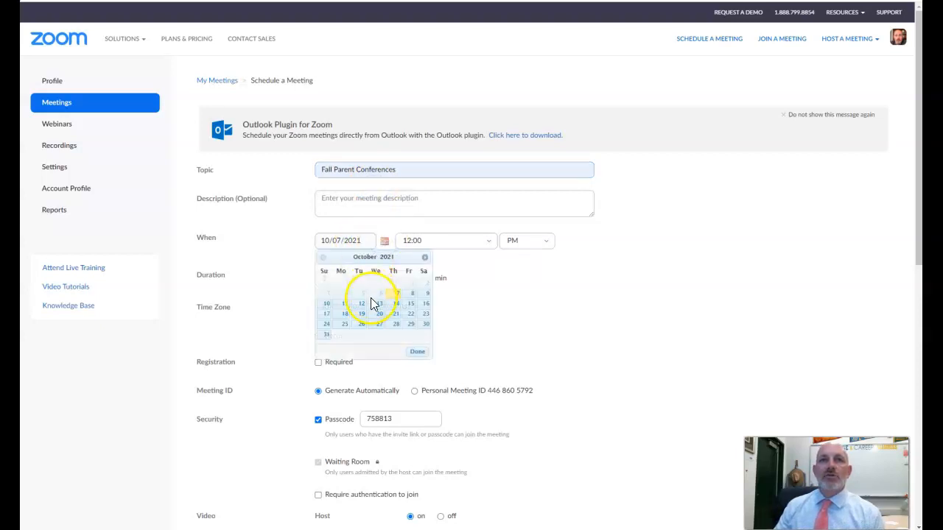
pyautogui.click(344, 314)
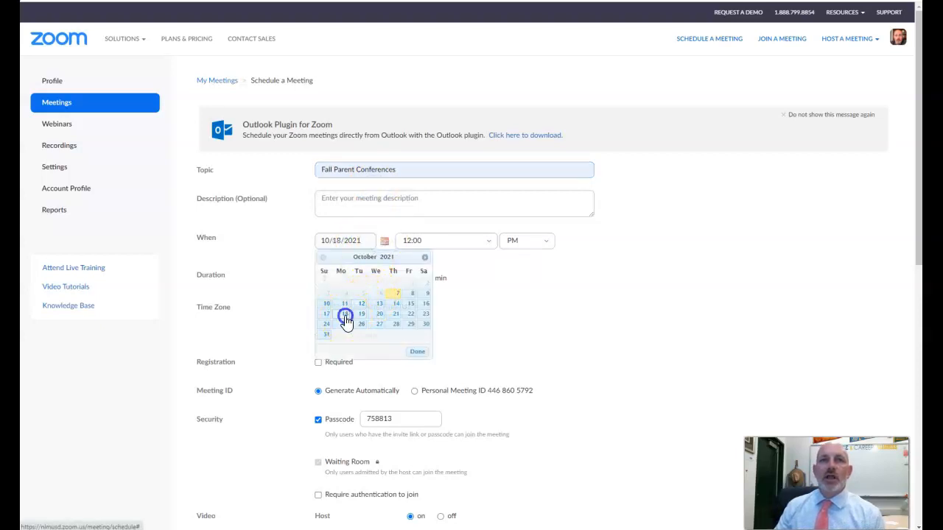
pyautogui.click(489, 241)
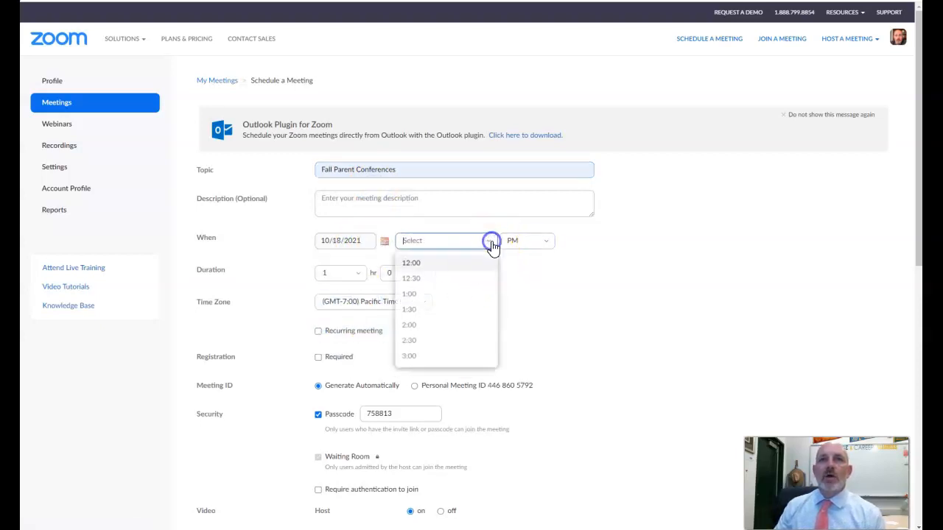
pyautogui.click(414, 314)
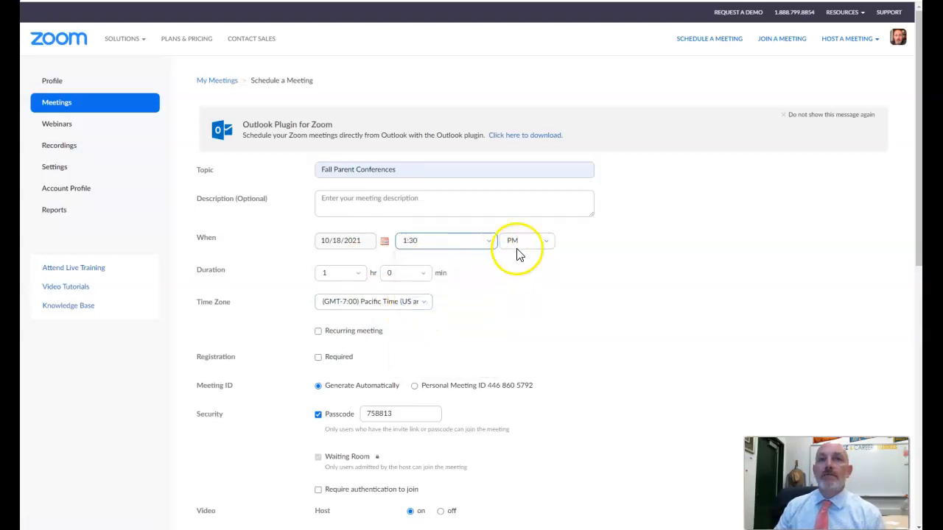
pyautogui.click(359, 276)
pyautogui.click(327, 397)
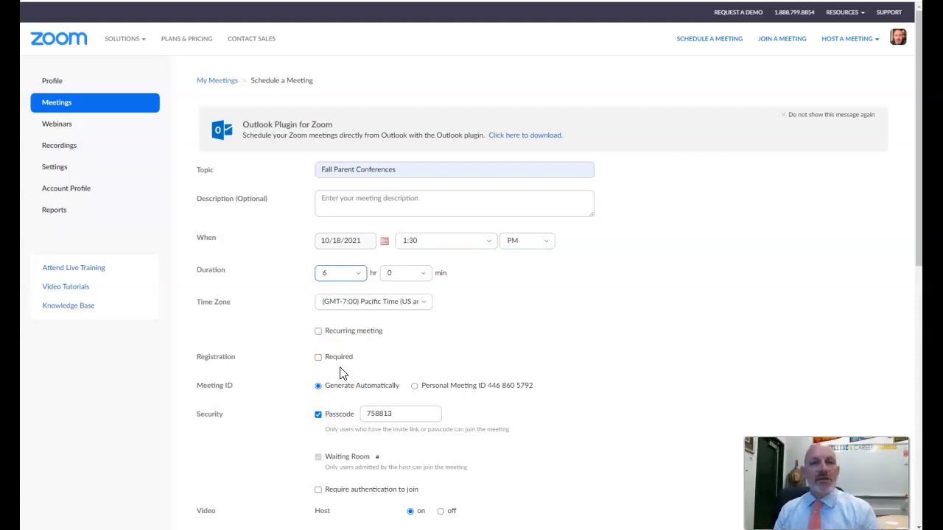
# Make the meeting recur daily with an end date of 10/21/2021.
pyautogui.click(319, 332)
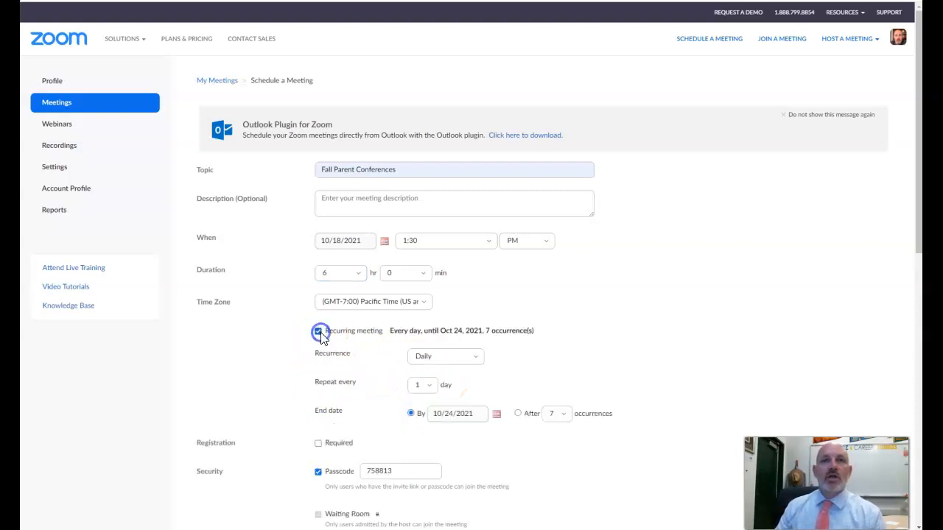
pyautogui.click(494, 416)
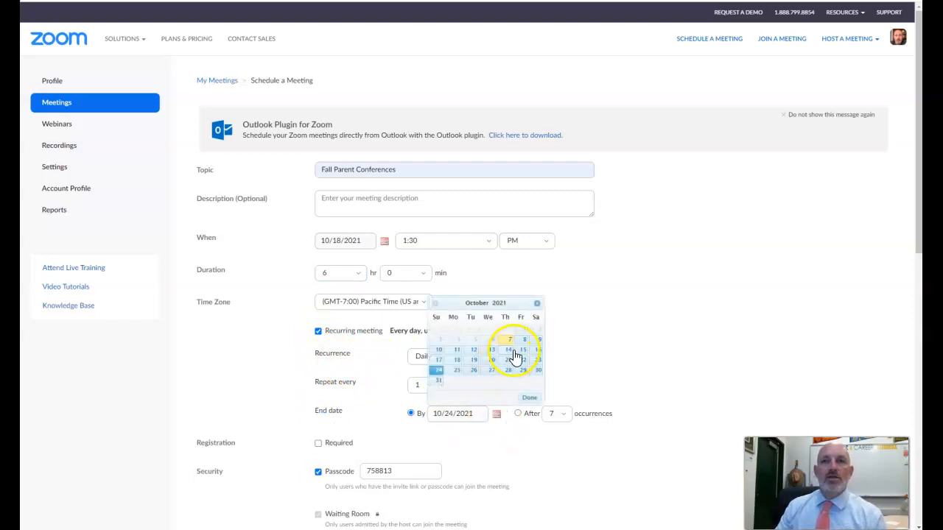
pyautogui.click(509, 362)
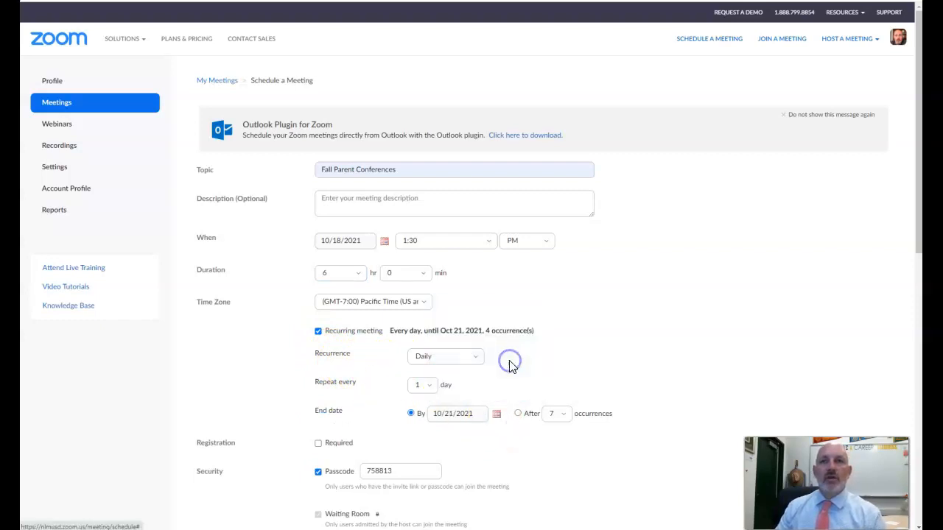
# Turn off the passcode requirement for the meeting and save the meeting.
pyautogui.click(319, 473)
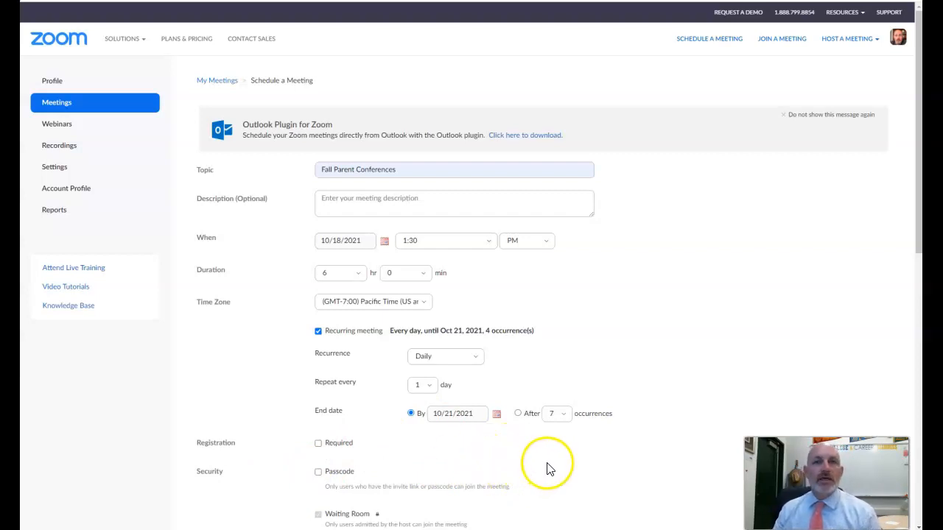
pyautogui.scroll(-8, 545, 469)
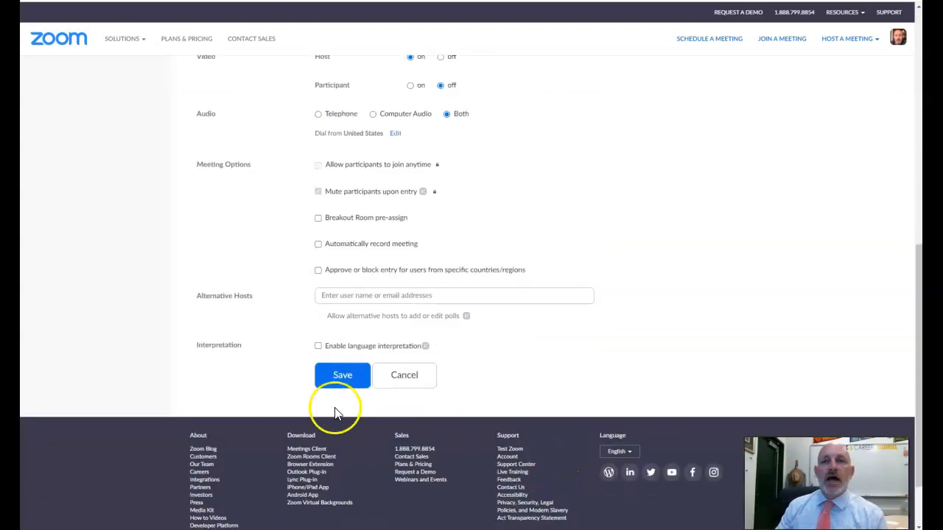
pyautogui.click(357, 379)
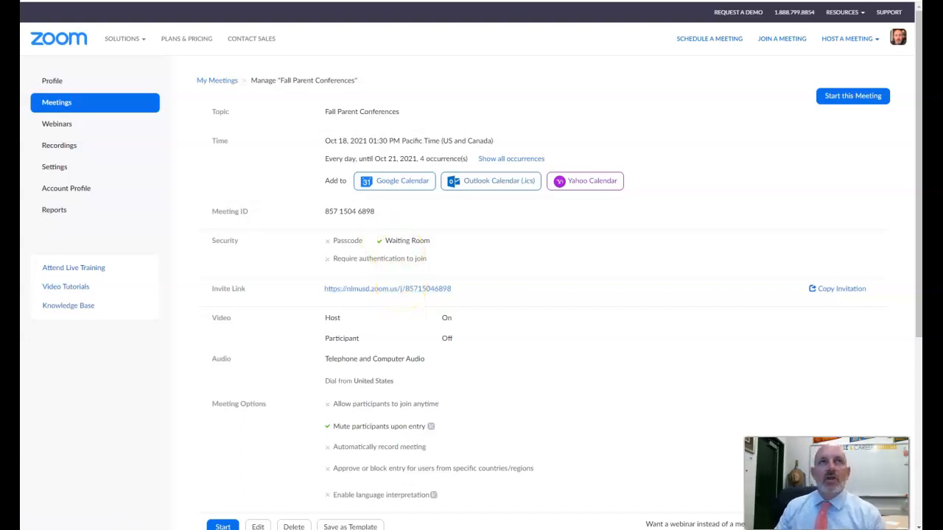
# Switch to Calendly and create a new One-on-One event type.
pyautogui.click(140, 1)
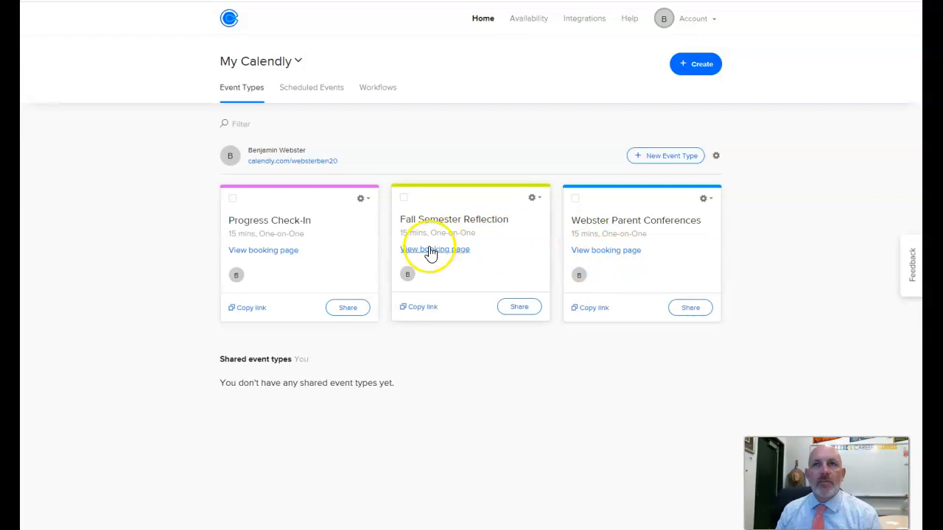
pyautogui.click(674, 158)
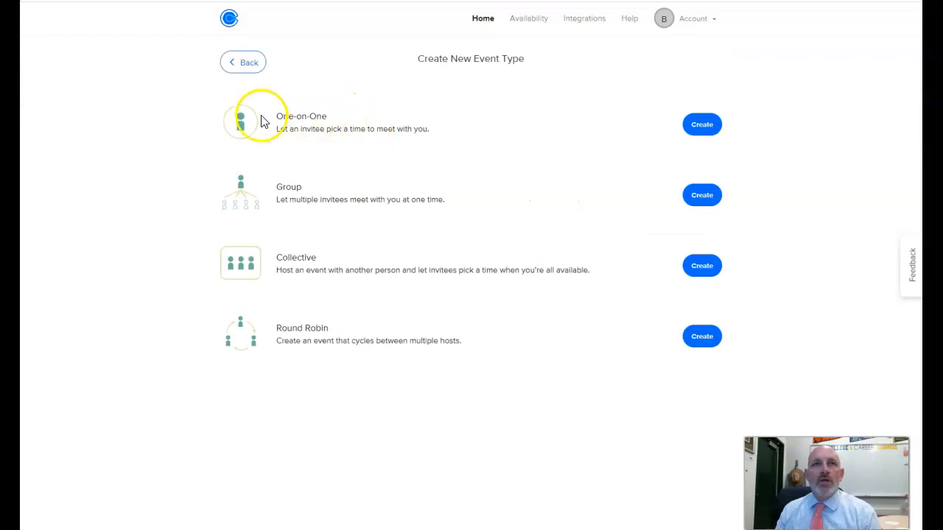
pyautogui.click(698, 126)
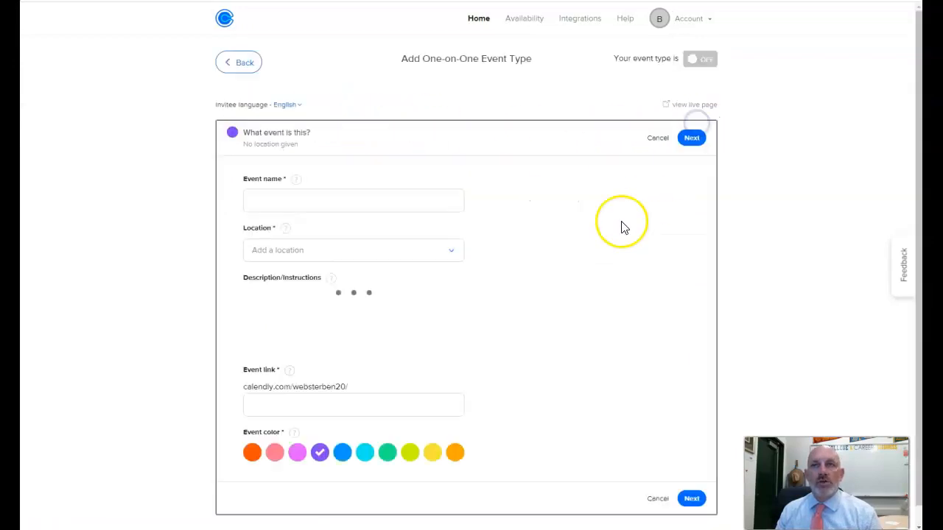
# Name the new event type "2021 Fall Parent Conferences".
pyautogui.click(288, 201)
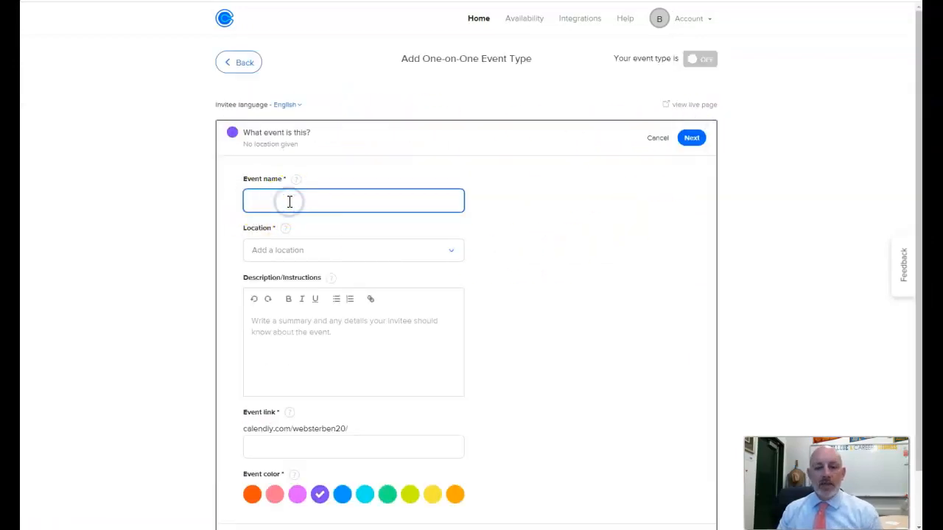
pyautogui.write('2021')
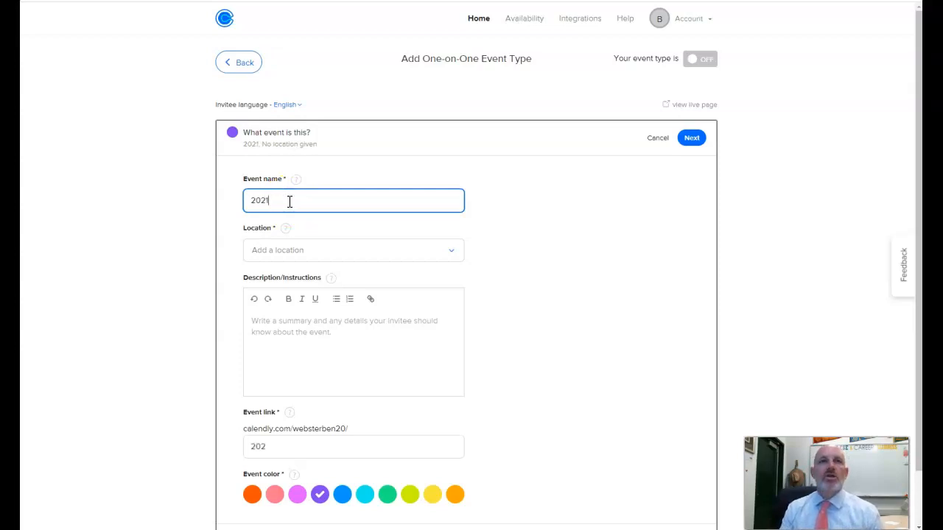
pyautogui.write(' Fall Parent ')
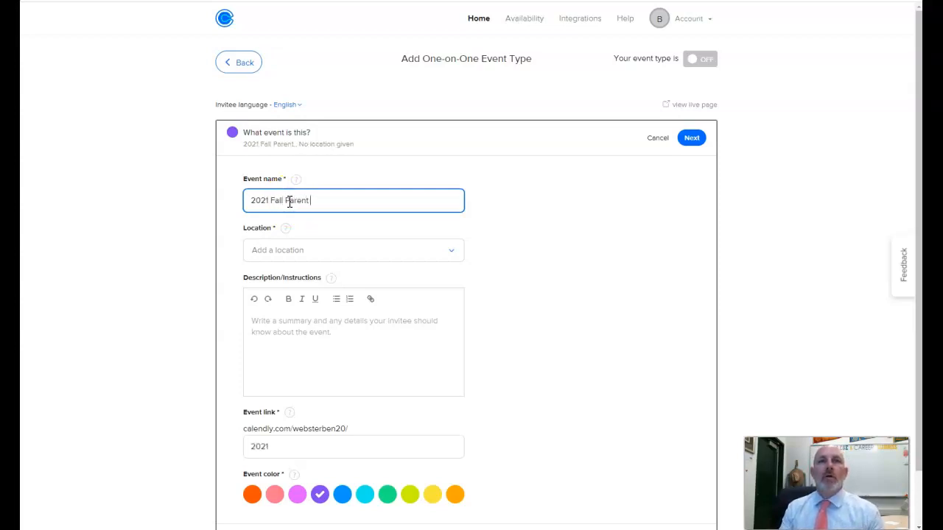
pyautogui.write('Conferences')
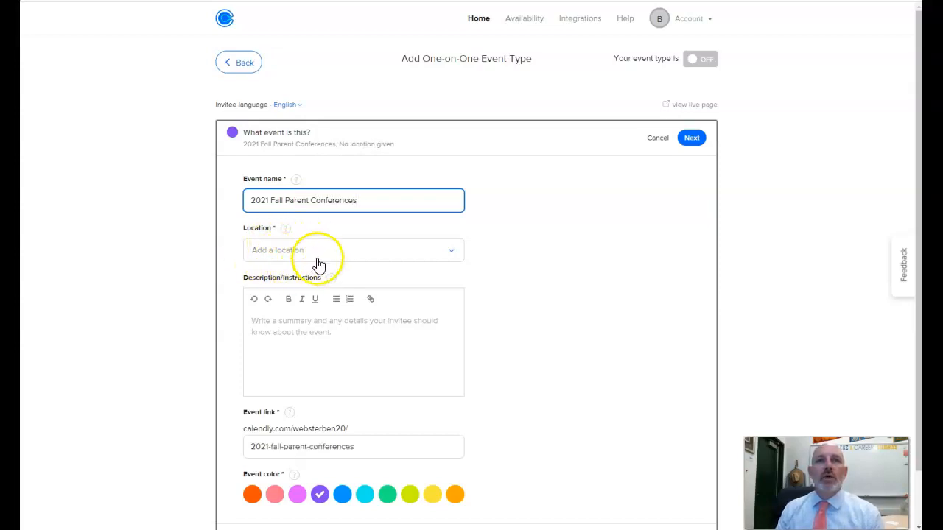
# Add the description "Welcome to Fall Parent Conferences. Each conference will last 10 minutes. I look forward to meeting with you." and save the event in orange.
pyautogui.click(281, 323)
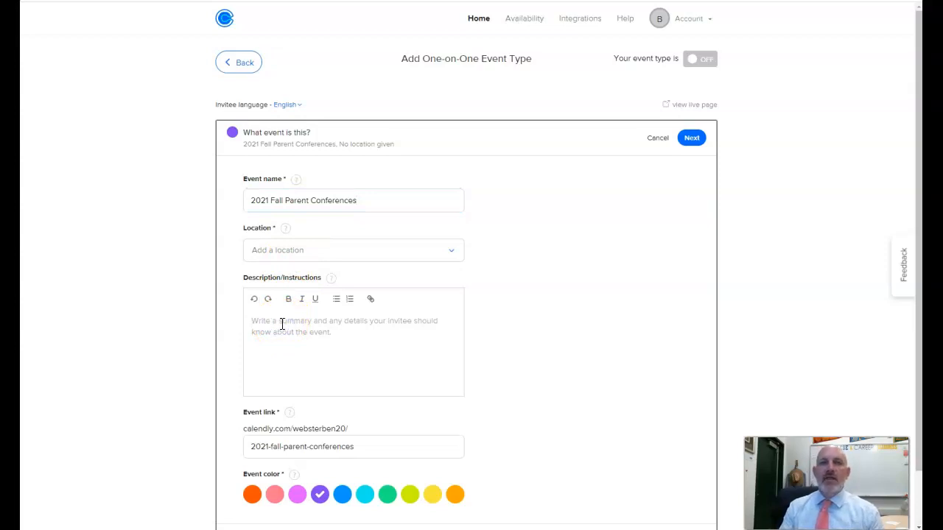
pyautogui.write('Welcome to Fall Parent Conferences.')
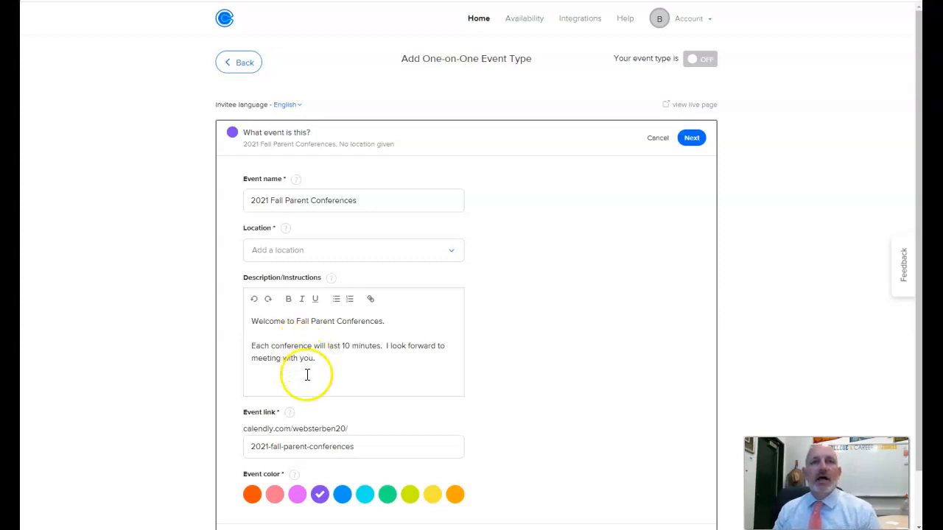
pyautogui.scroll(-1, 513, 487)
pyautogui.scroll(-2, 513, 488)
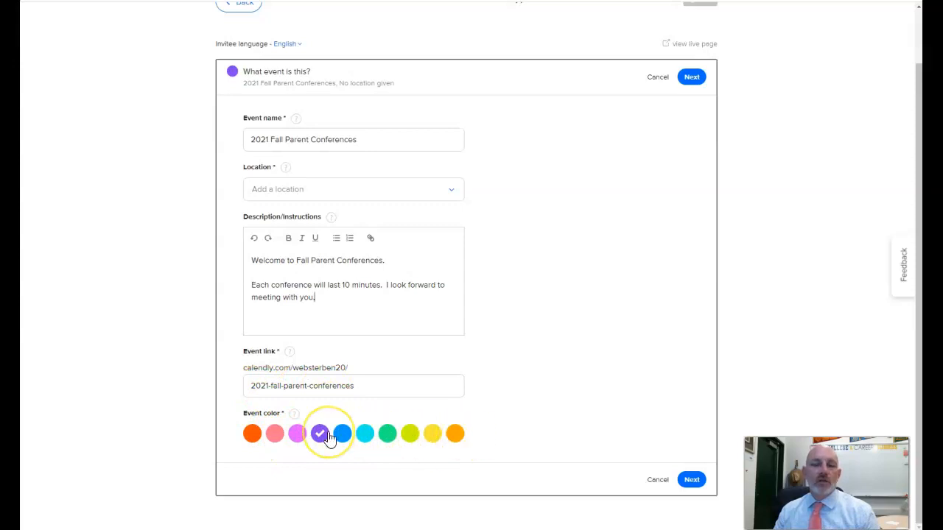
pyautogui.click(453, 434)
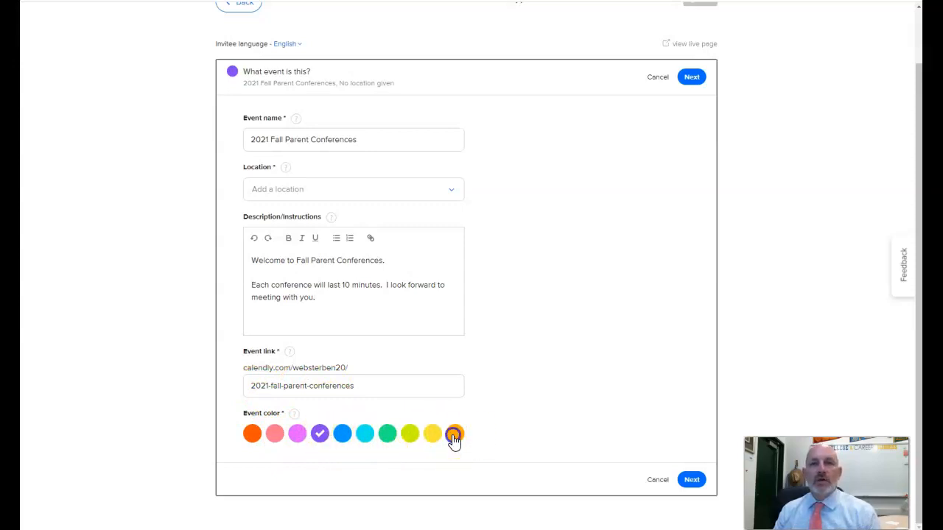
pyautogui.click(692, 481)
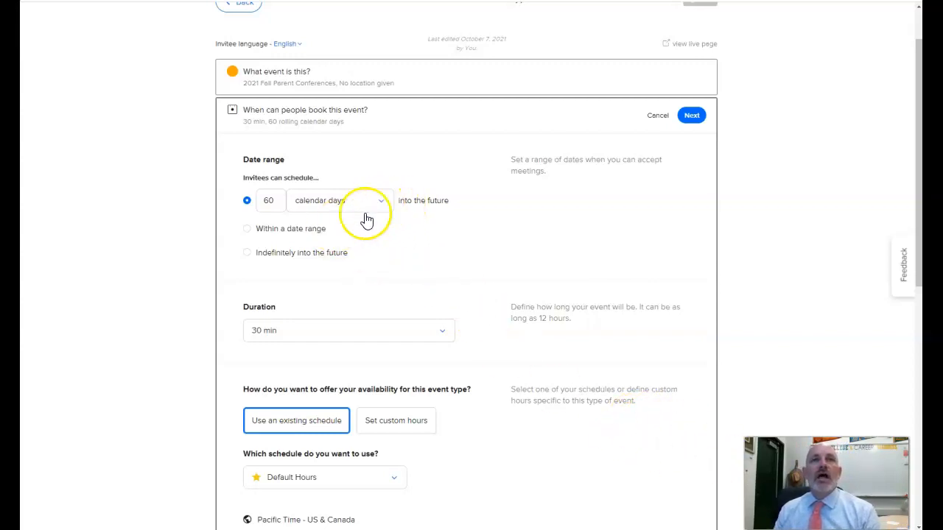
# Restrict booking of the event to the date range Oct 18 – Oct 21, 2021.
pyautogui.click(250, 231)
pyautogui.click(380, 234)
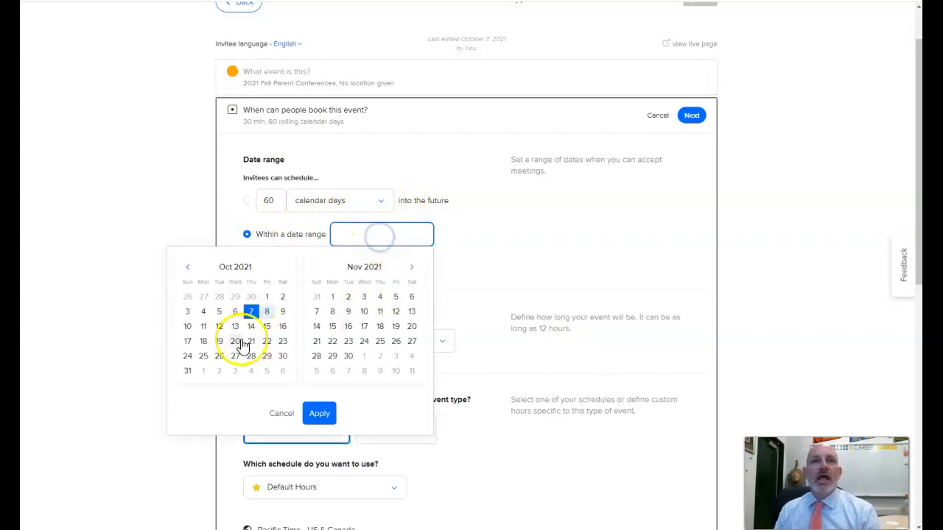
pyautogui.click(204, 341)
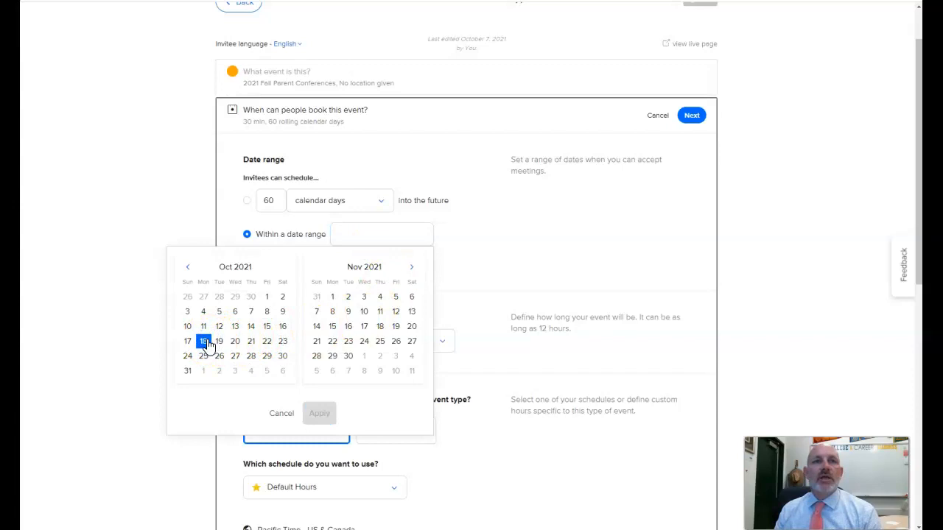
pyautogui.click(251, 343)
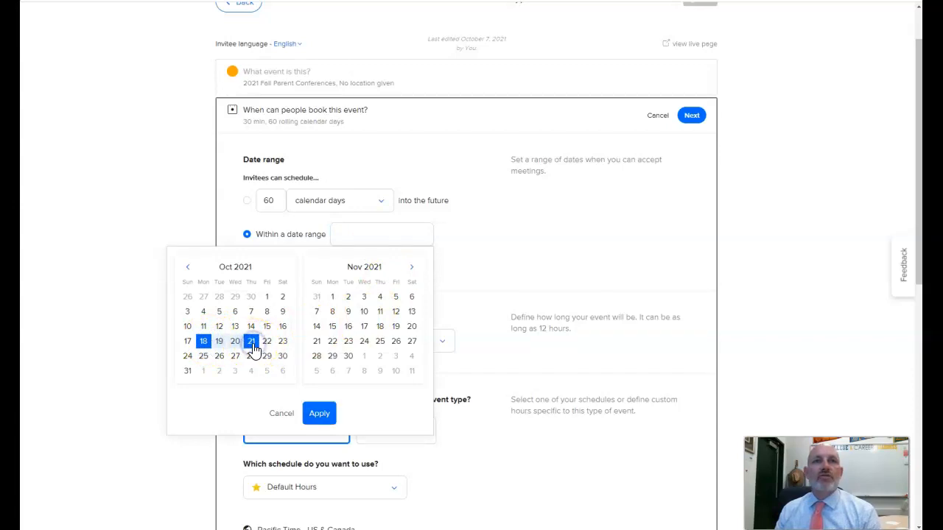
pyautogui.click(318, 413)
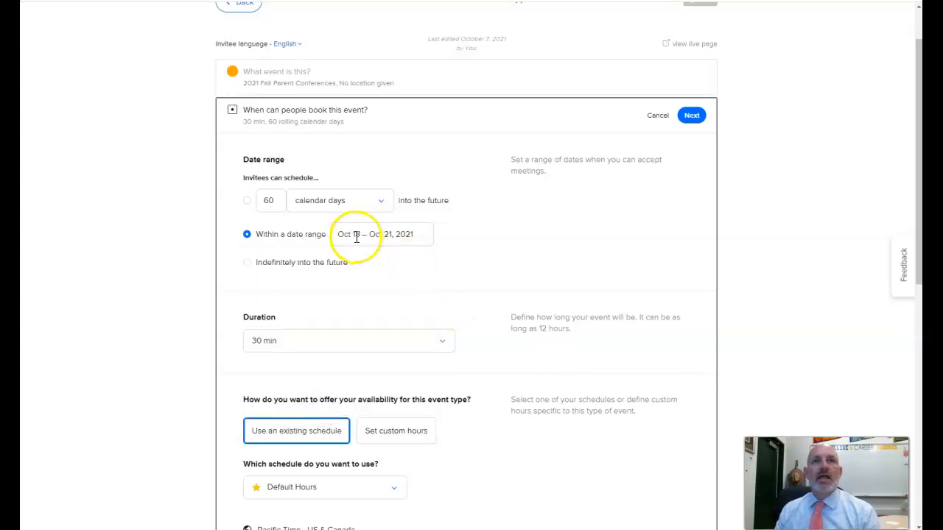
# Set the event to a custom duration of 10 minutes.
pyautogui.scroll(-1, 526, 300)
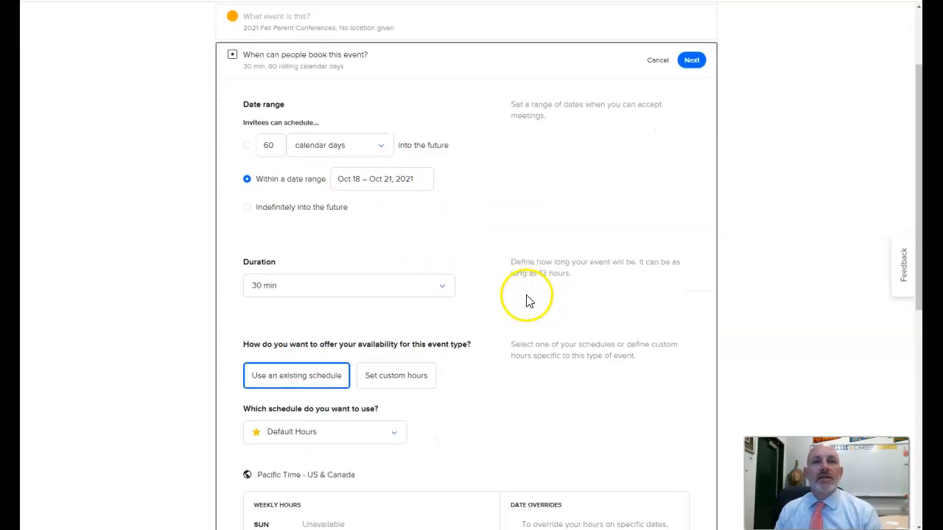
pyautogui.scroll(-1, 527, 299)
pyautogui.click(445, 241)
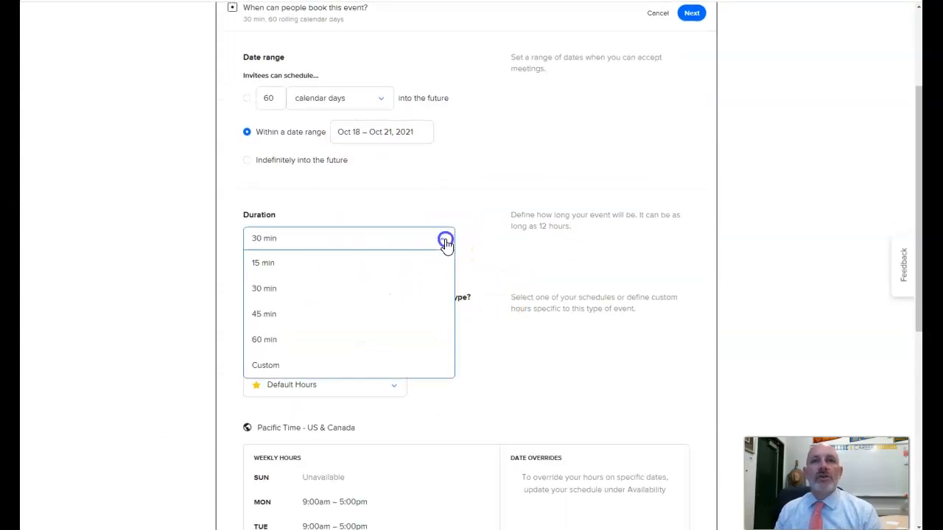
pyautogui.click(267, 367)
pyautogui.click(298, 267)
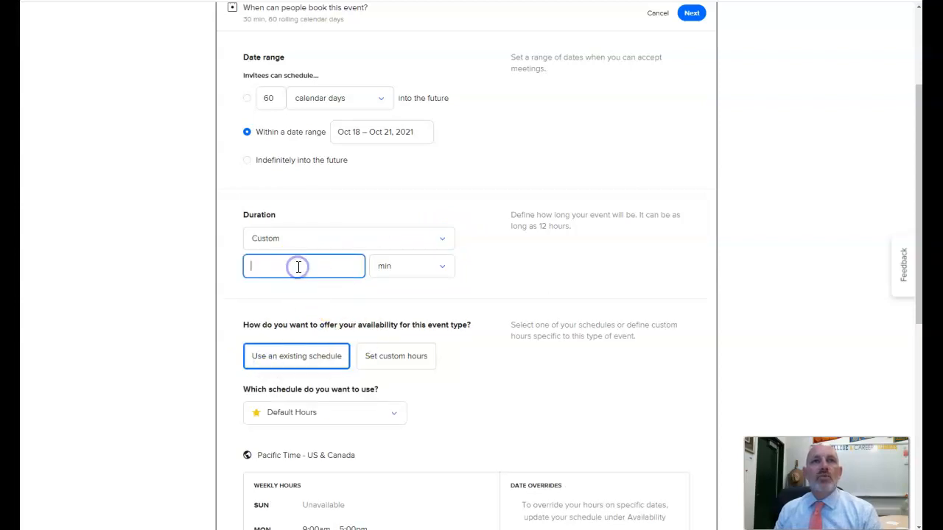
pyautogui.write('10')
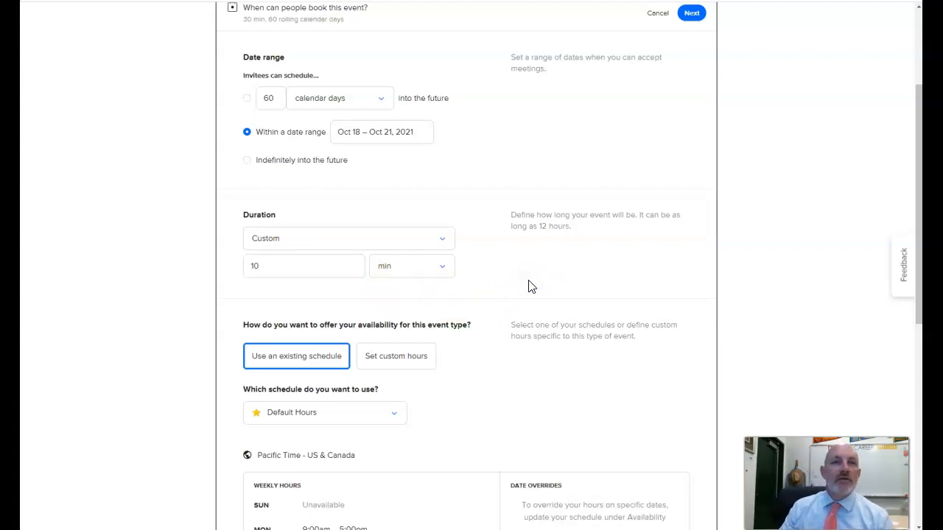
# Offer availability for this event type through custom hours instead of an existing schedule.
pyautogui.scroll(-1, 498, 262)
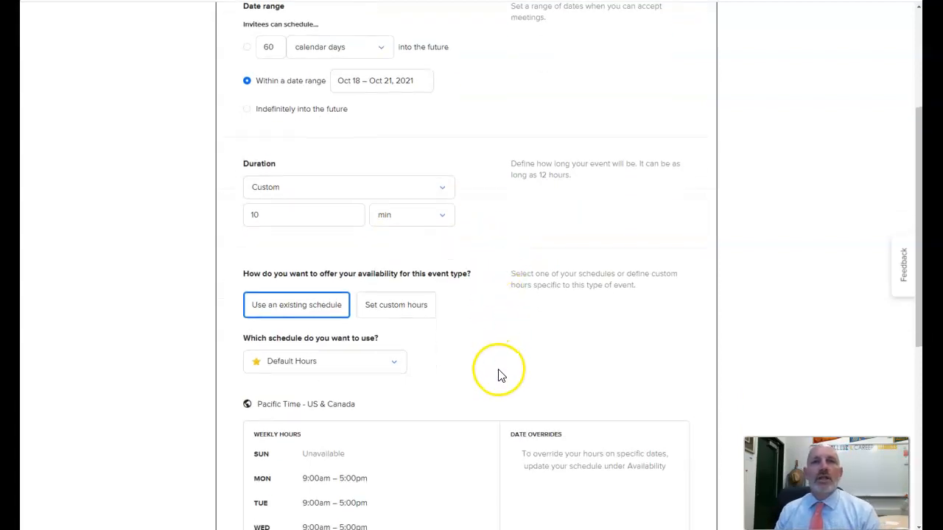
pyautogui.scroll(-1, 428, 346)
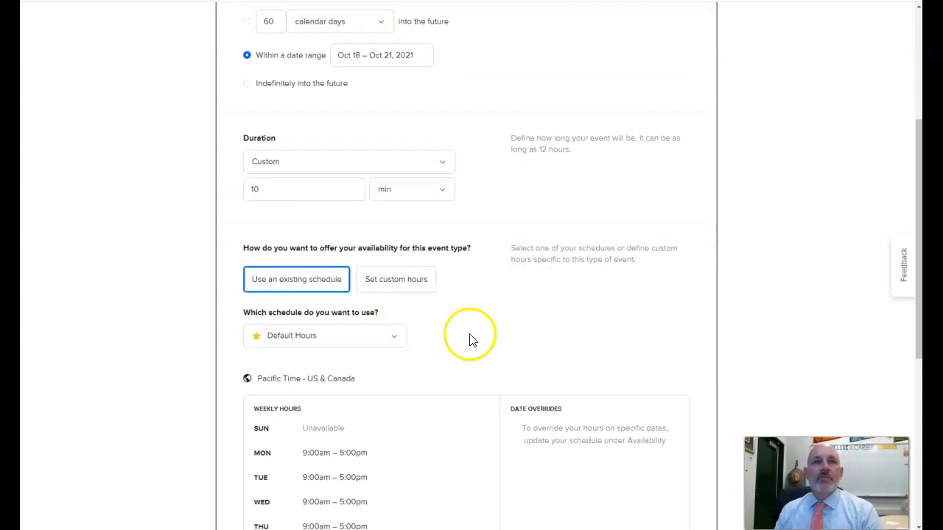
pyautogui.click(403, 262)
pyautogui.scroll(-4, 496, 319)
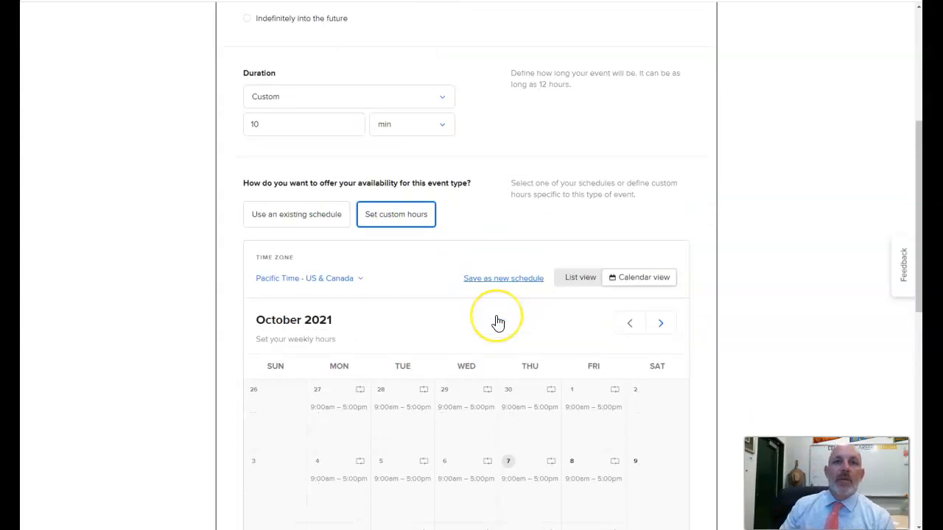
pyautogui.scroll(-1, 496, 320)
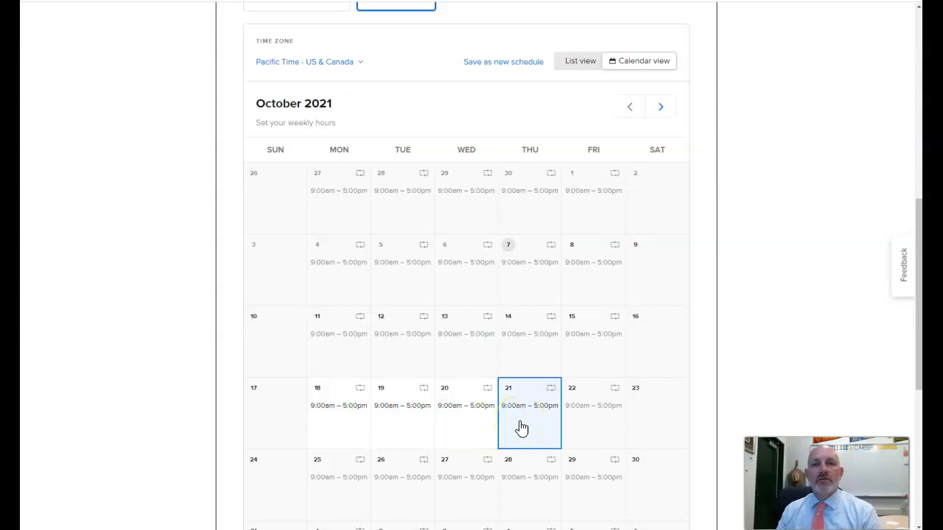
# Assign available hours of 1:30pm to 3:15pm to October 18, 19 and 21, 2021.
pyautogui.click(338, 409)
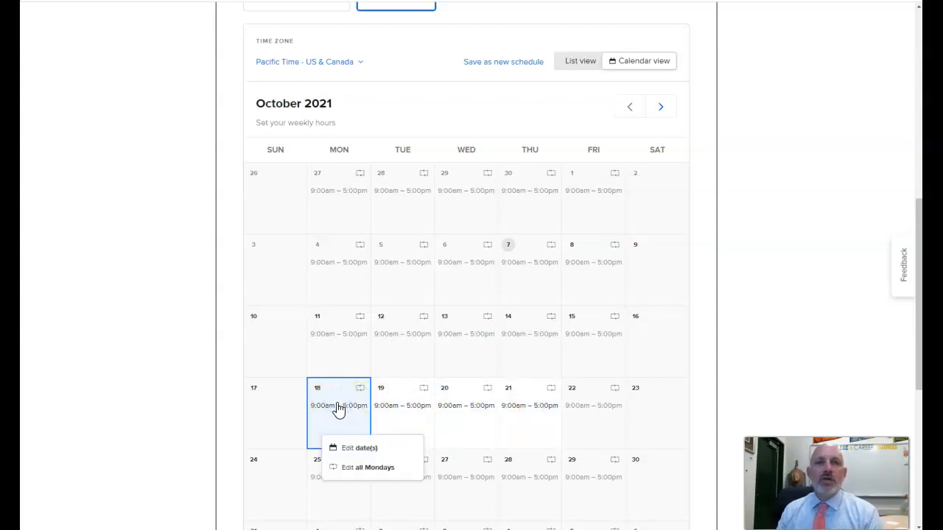
pyautogui.click(358, 455)
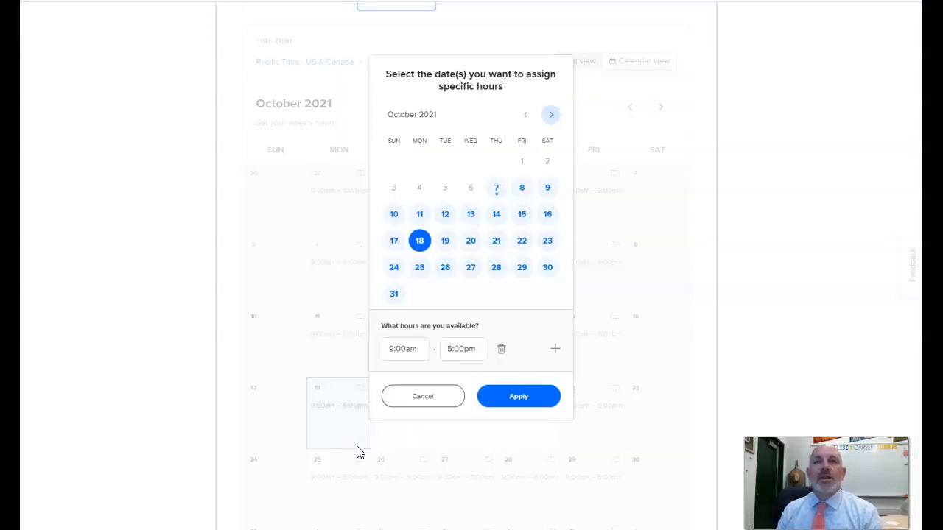
pyautogui.click(405, 350)
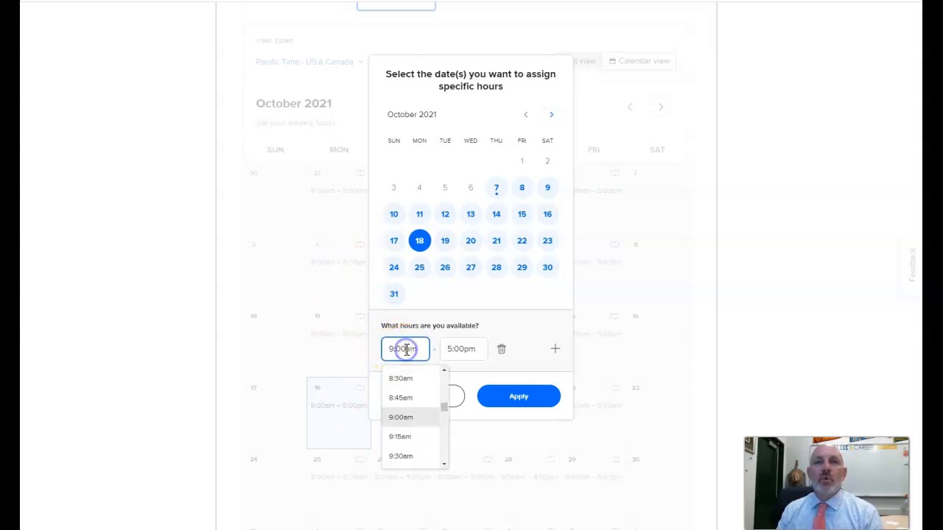
pyautogui.moveTo(444, 413); pyautogui.dragTo(445, 427)
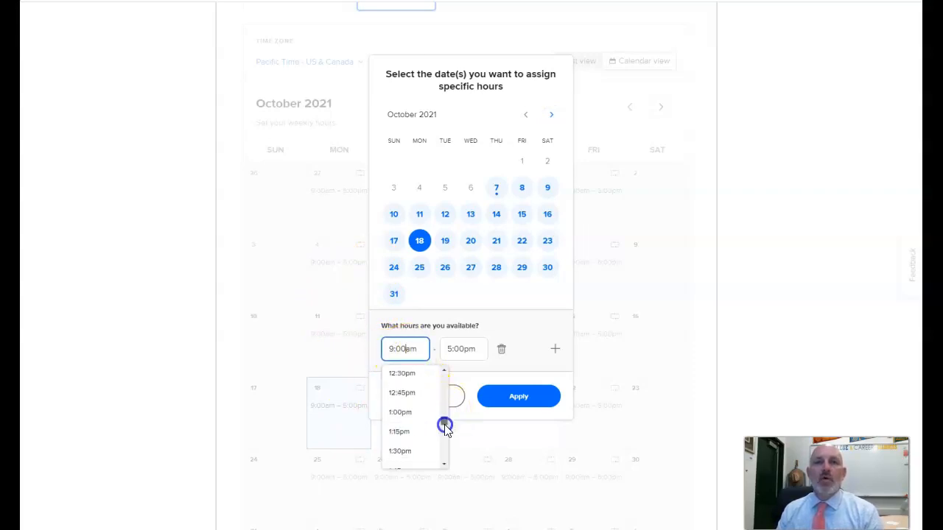
pyautogui.click(410, 452)
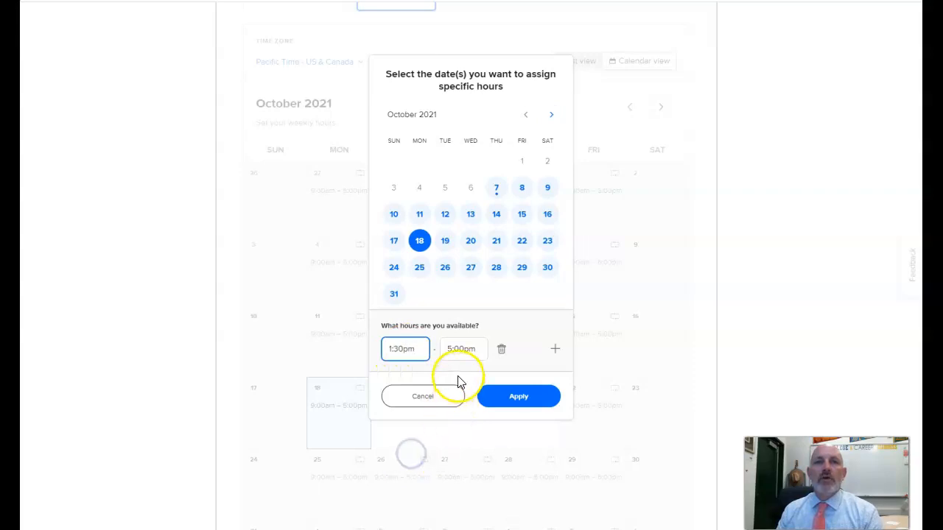
pyautogui.click(464, 349)
pyautogui.scroll(2, 469, 427)
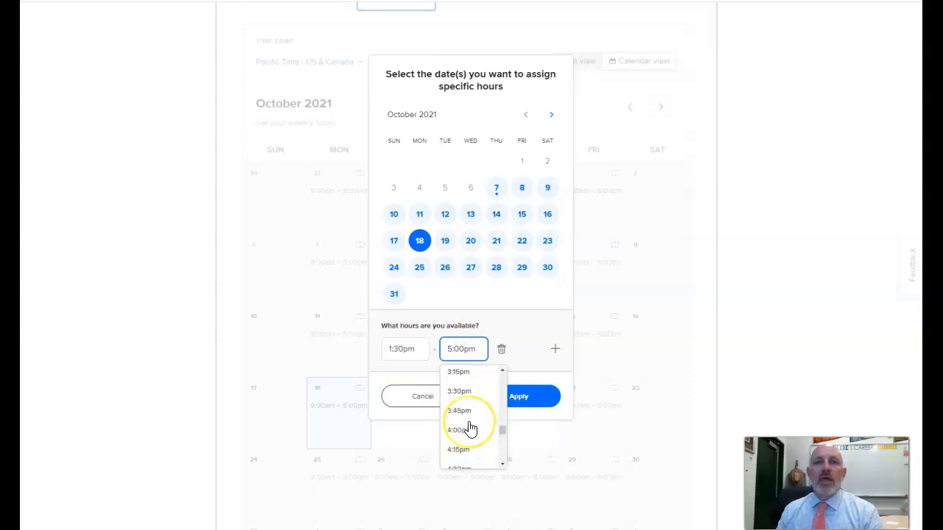
pyautogui.click(461, 384)
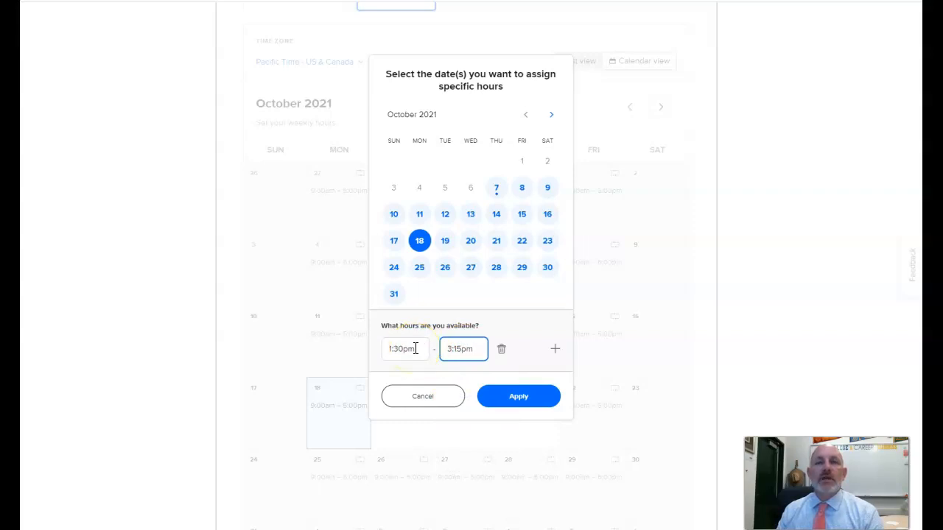
pyautogui.click(444, 243)
pyautogui.click(498, 247)
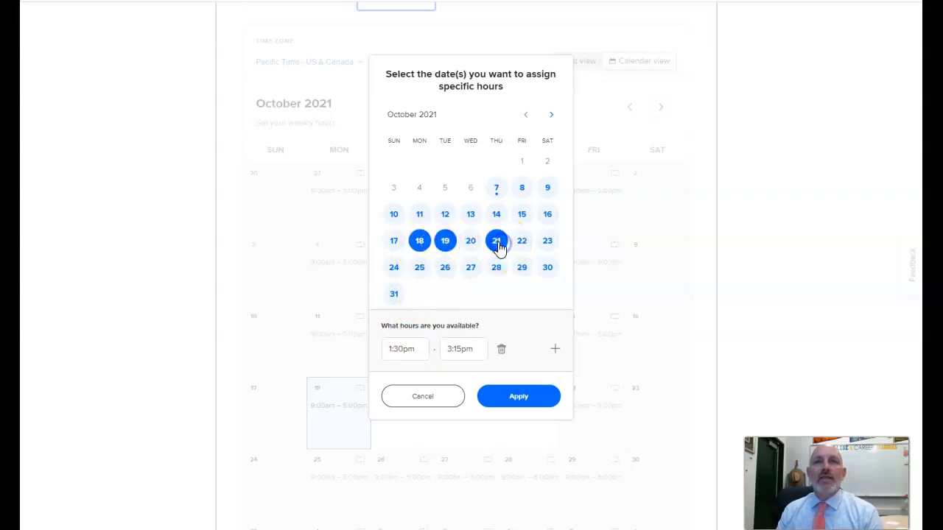
pyautogui.click(518, 398)
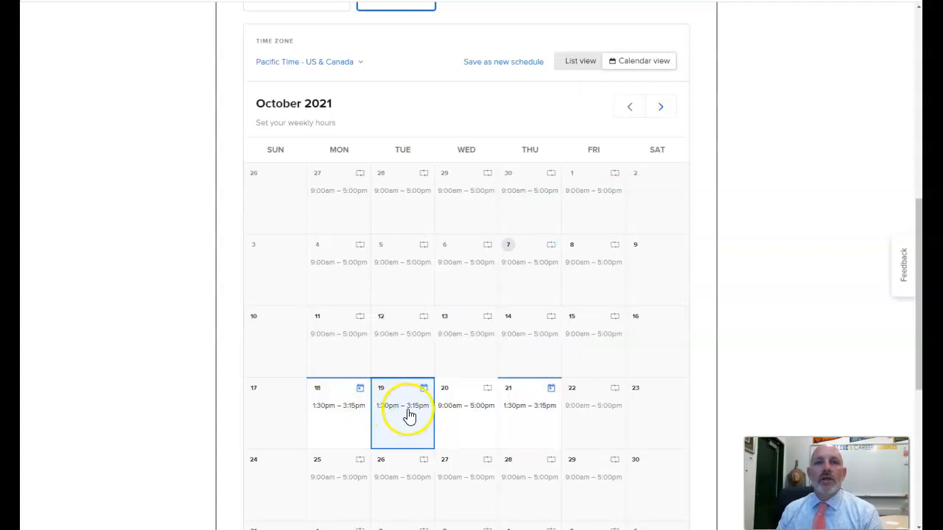
# Assign available hours of 5:00pm to 7:00pm to Wednesday, October 20 only.
pyautogui.click(468, 418)
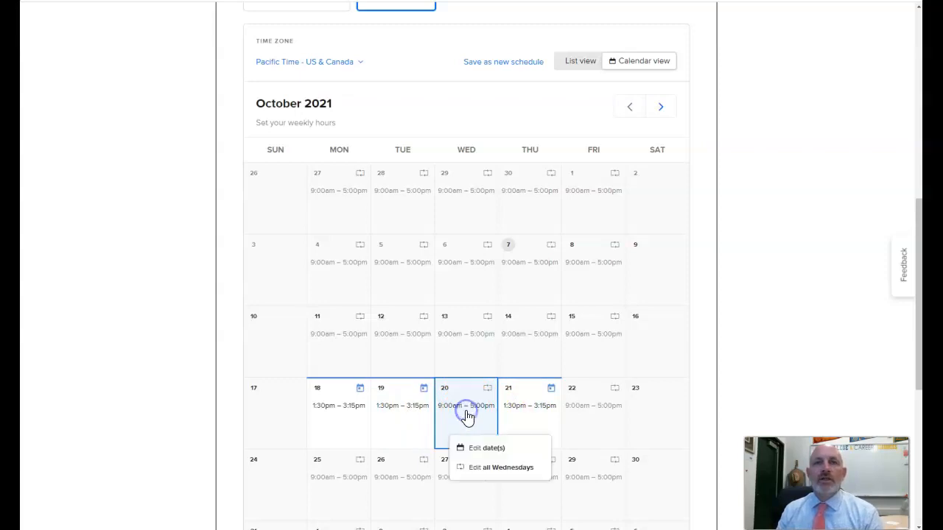
pyautogui.click(487, 448)
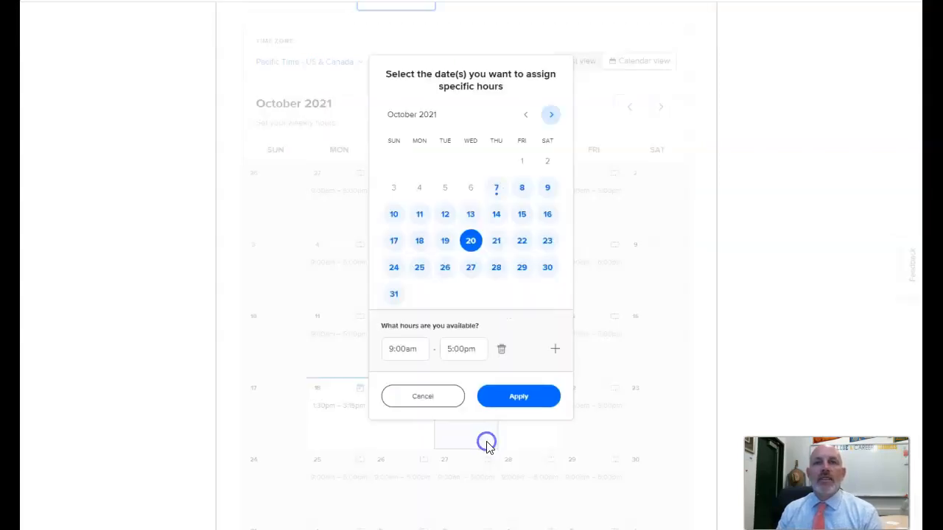
pyautogui.click(408, 351)
pyautogui.click(444, 418)
pyautogui.moveTo(444, 418); pyautogui.dragTo(444, 430)
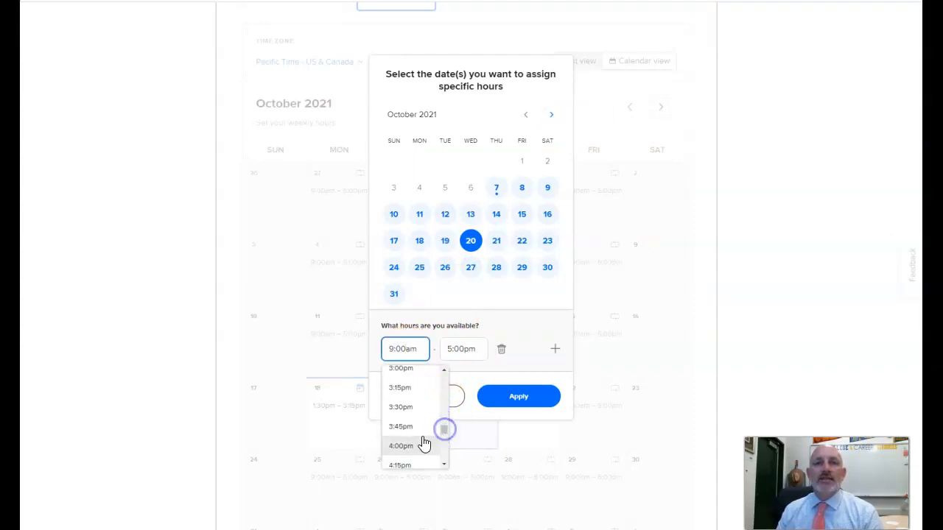
pyautogui.scroll(-2, 423, 441)
pyautogui.click(410, 420)
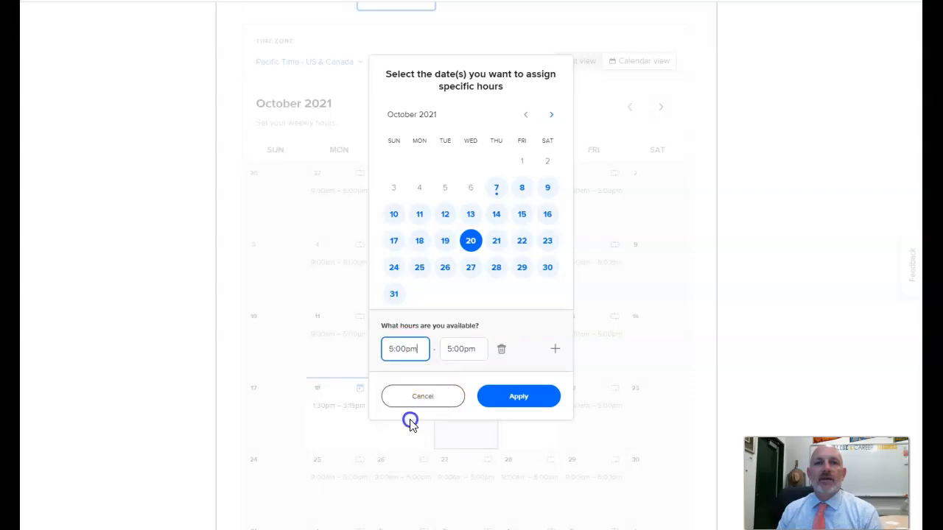
pyautogui.click(459, 349)
pyautogui.scroll(-4, 456, 434)
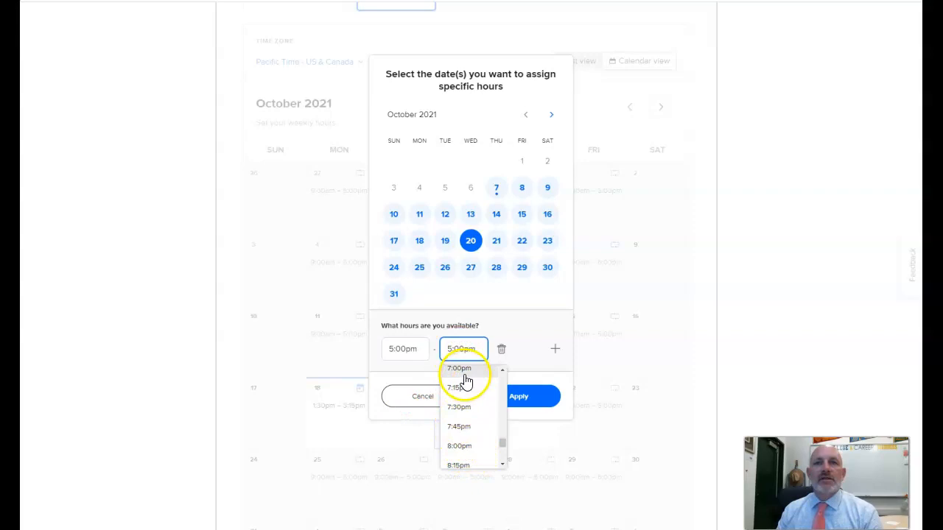
pyautogui.click(463, 373)
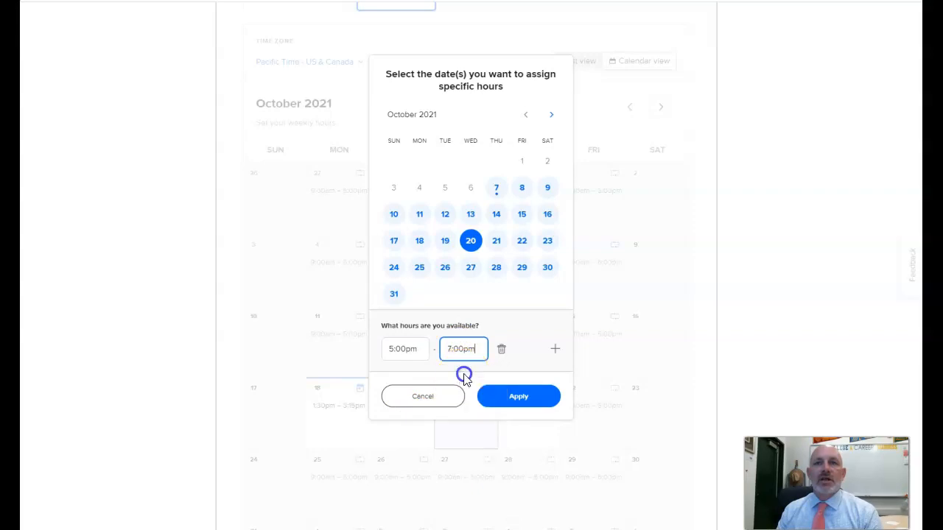
pyautogui.click(519, 398)
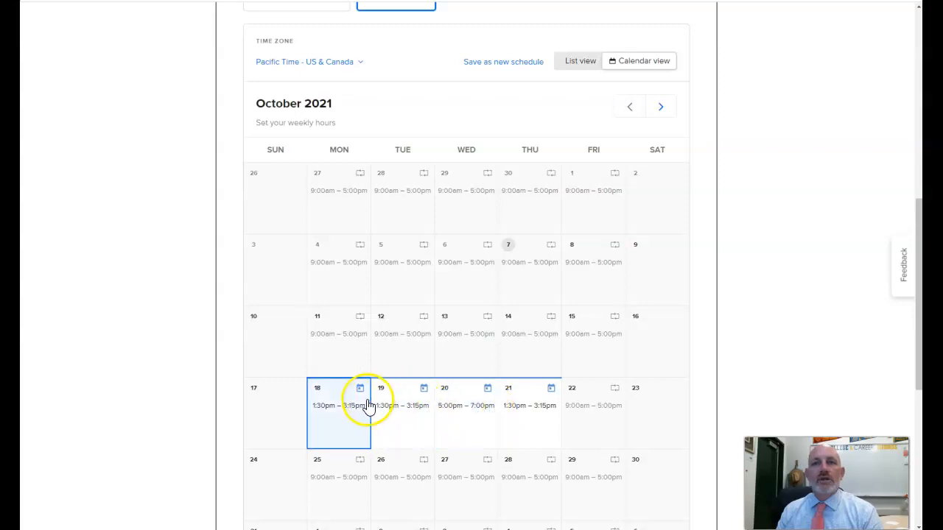
# Show the additional availability rules and set the start time increments to 15 min.
pyautogui.scroll(-1, 508, 413)
pyautogui.scroll(-2, 508, 411)
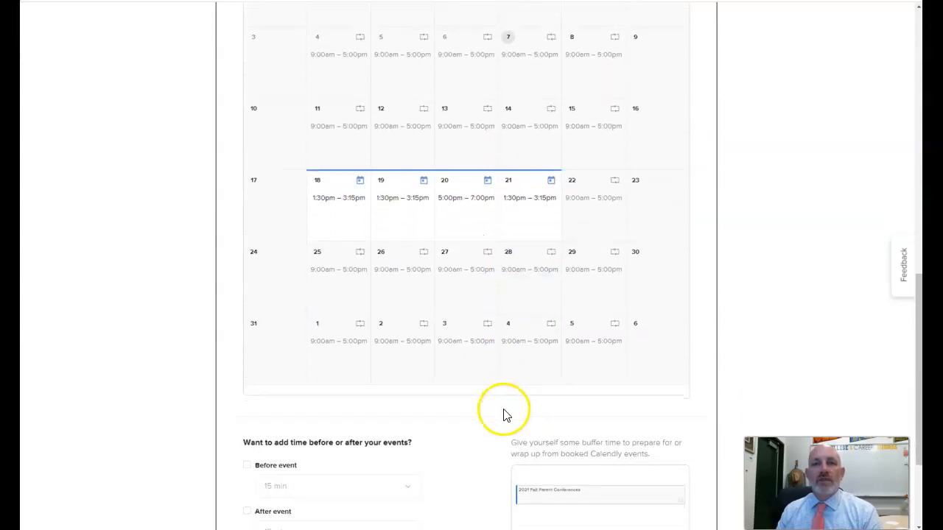
pyautogui.scroll(-2, 505, 410)
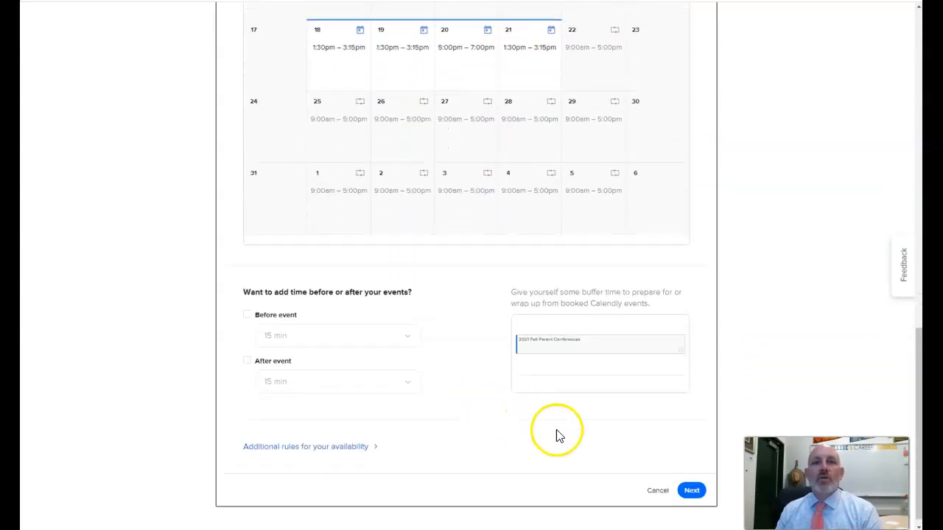
pyautogui.click(346, 447)
pyautogui.scroll(-3, 395, 446)
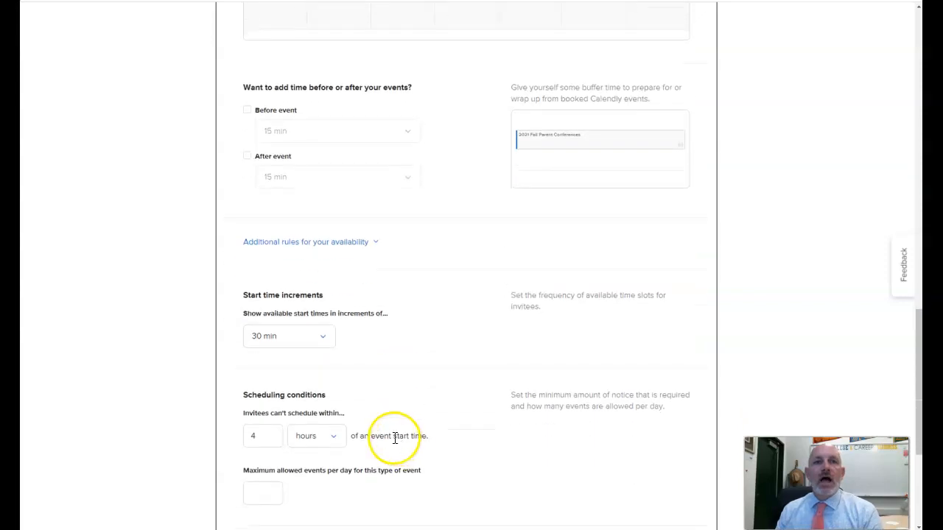
pyautogui.click(325, 337)
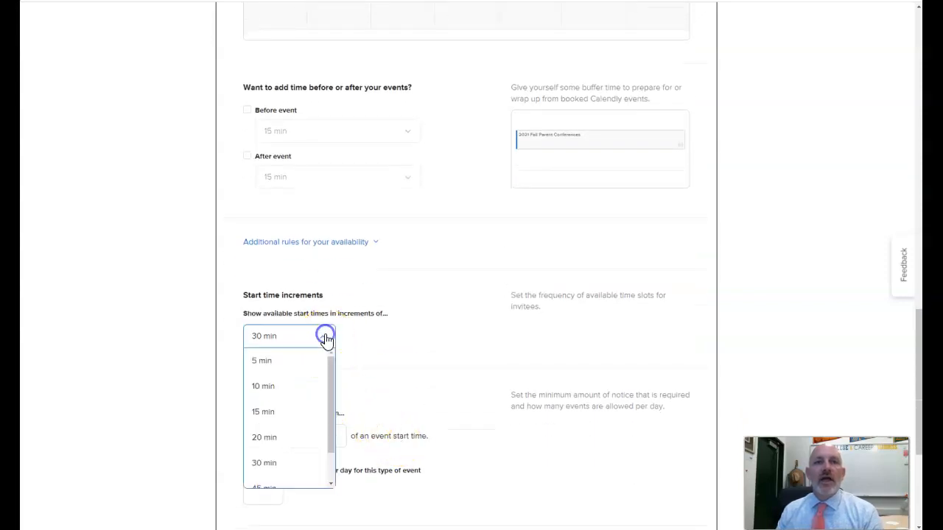
pyautogui.click(273, 414)
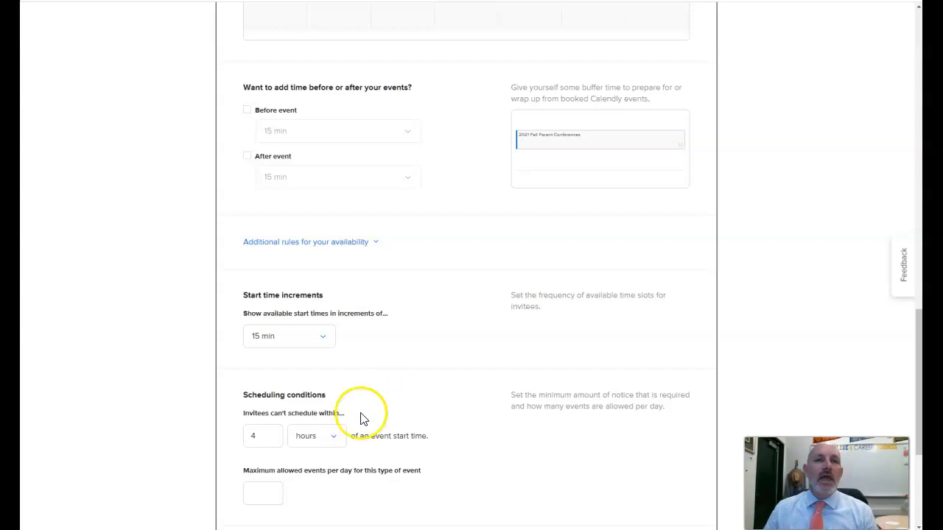
# Prevent invitees from scheduling within 15 mins of an event start time and save the booking settings.
pyautogui.scroll(-1, 361, 416)
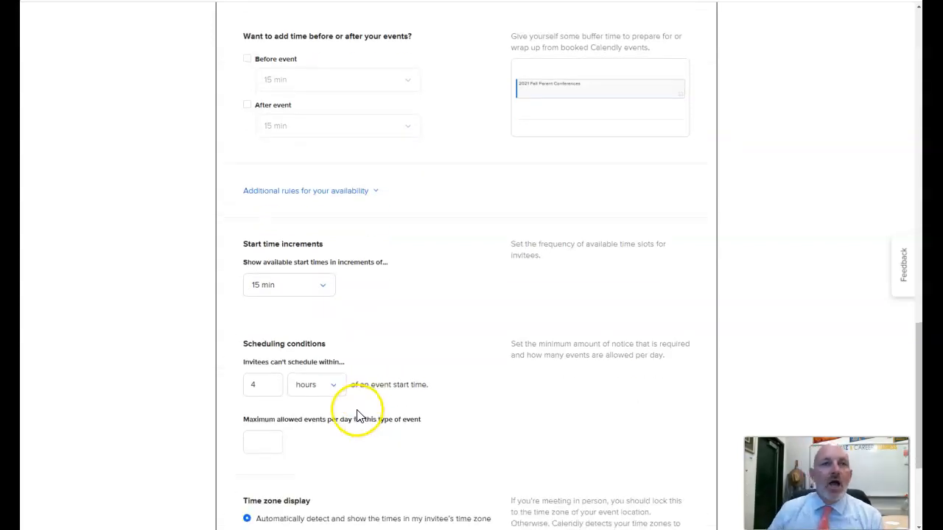
pyautogui.scroll(-1, 350, 409)
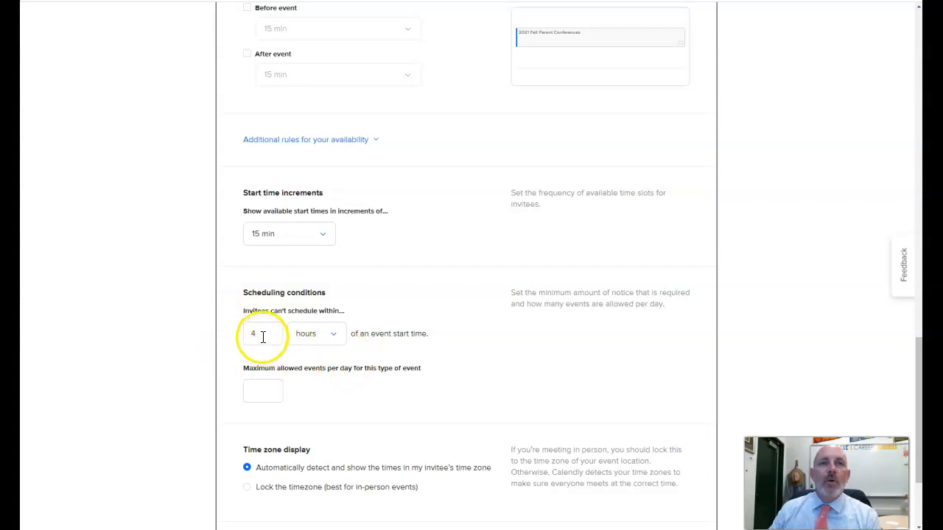
pyautogui.click(335, 336)
pyautogui.click(312, 360)
pyautogui.click(258, 335)
pyautogui.write('0')
pyautogui.moveTo(263, 334); pyautogui.dragTo(246, 335)
pyautogui.write('15')
pyautogui.click(461, 358)
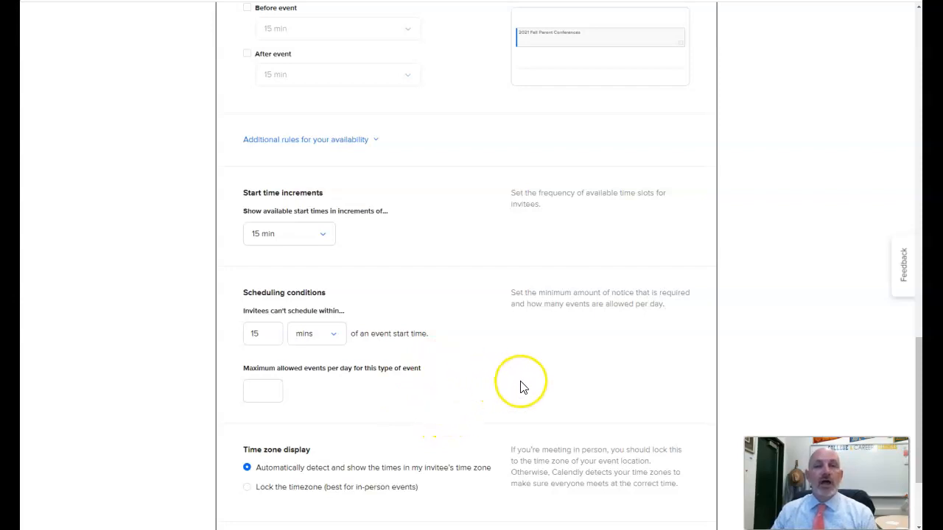
pyautogui.scroll(-2, 522, 385)
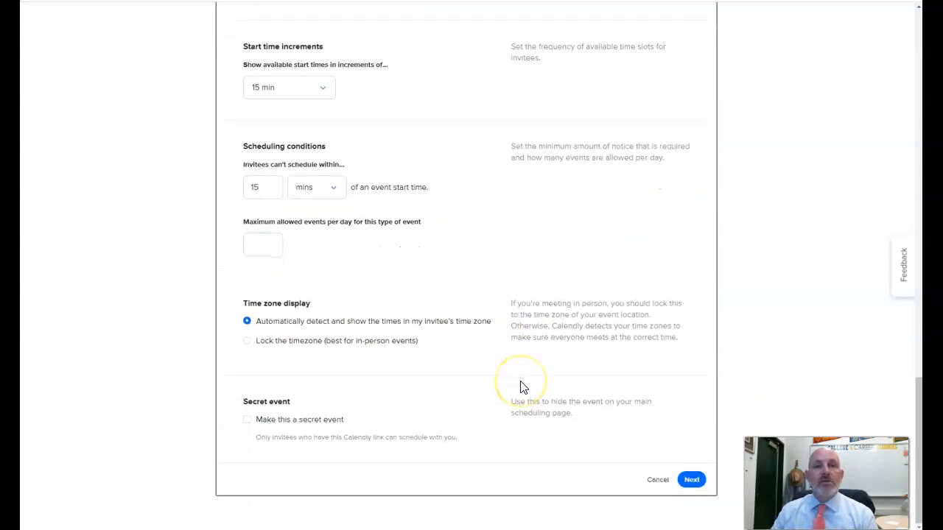
pyautogui.click(695, 483)
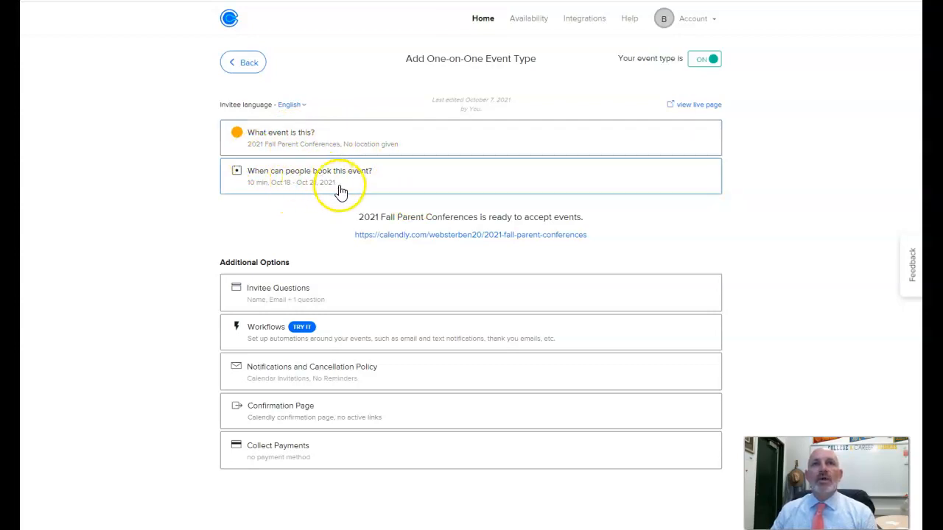
# Reopen the event's booking settings to review the date range and duration, and close them again.
pyautogui.click(278, 179)
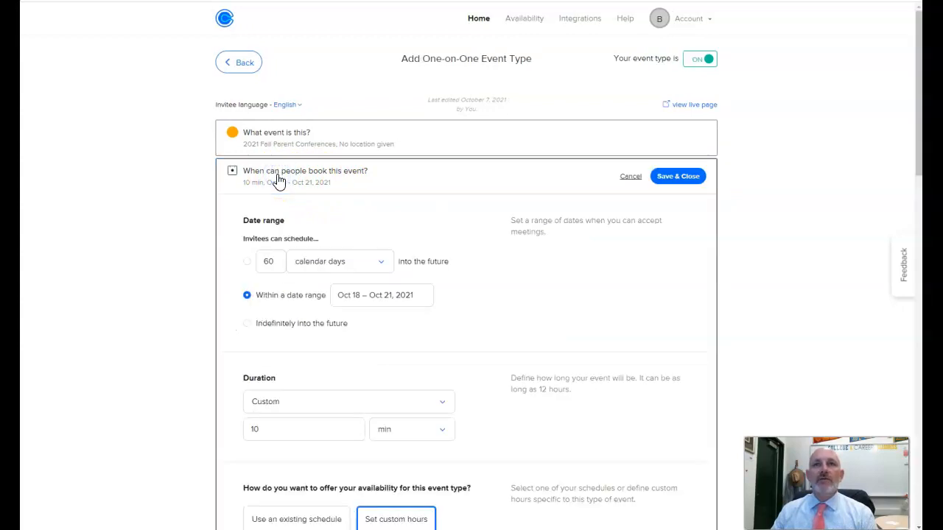
pyautogui.scroll(-3, 373, 275)
pyautogui.scroll(3, 373, 273)
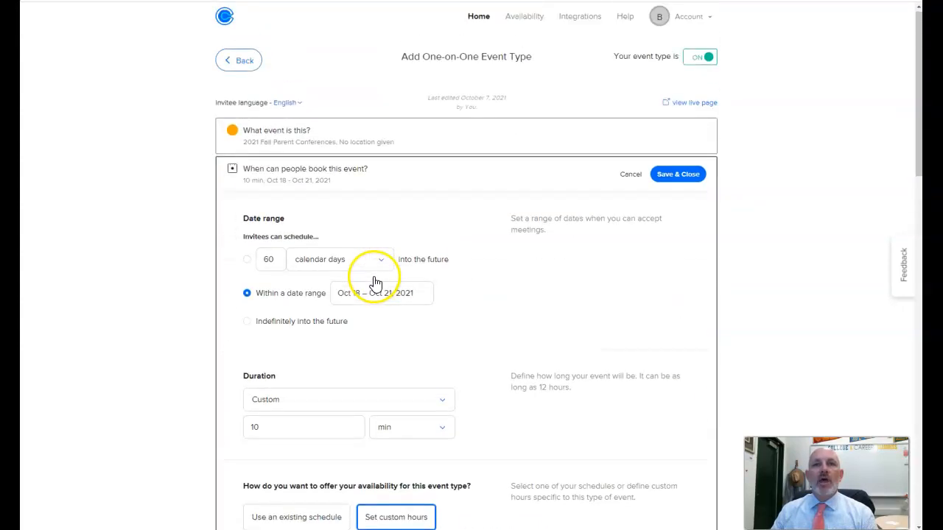
pyautogui.click(667, 187)
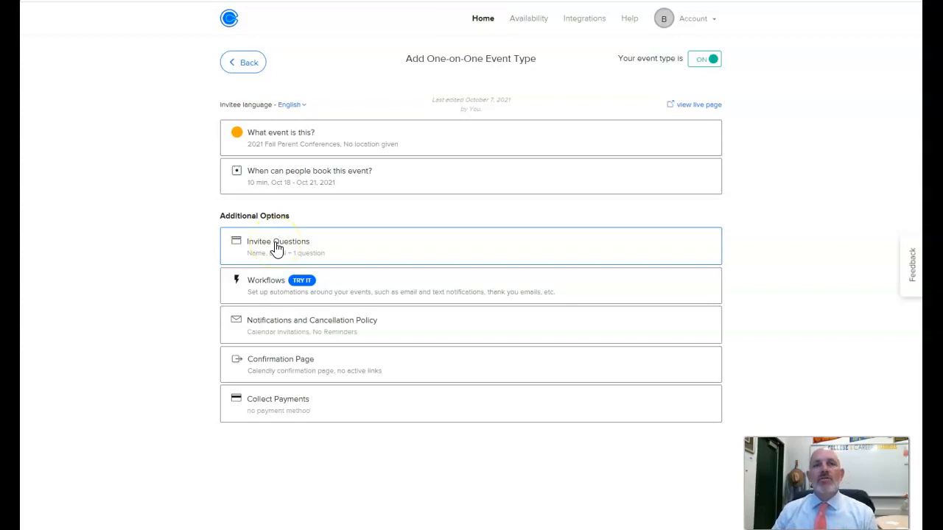
# Open the invitee questions, switch the name input to First Name, Last Name, and apply it.
pyautogui.click(276, 249)
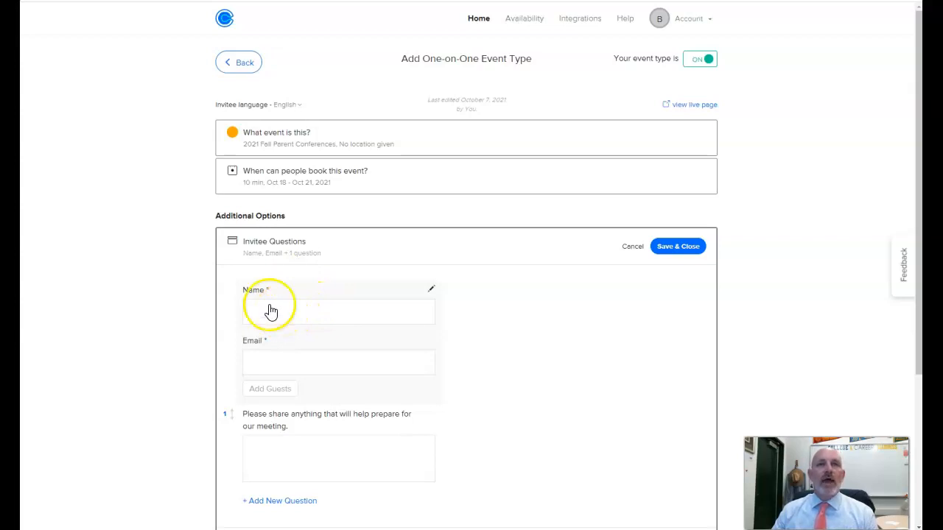
pyautogui.click(430, 288)
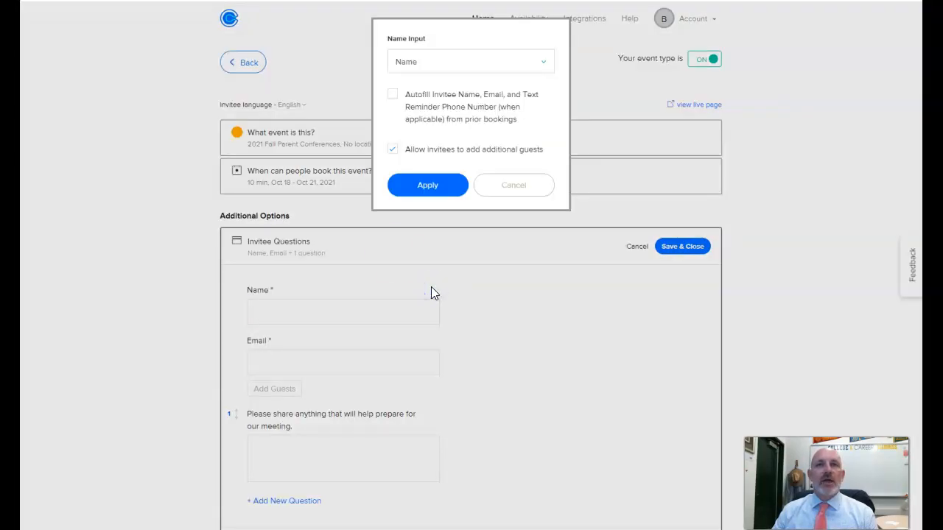
pyautogui.click(422, 63)
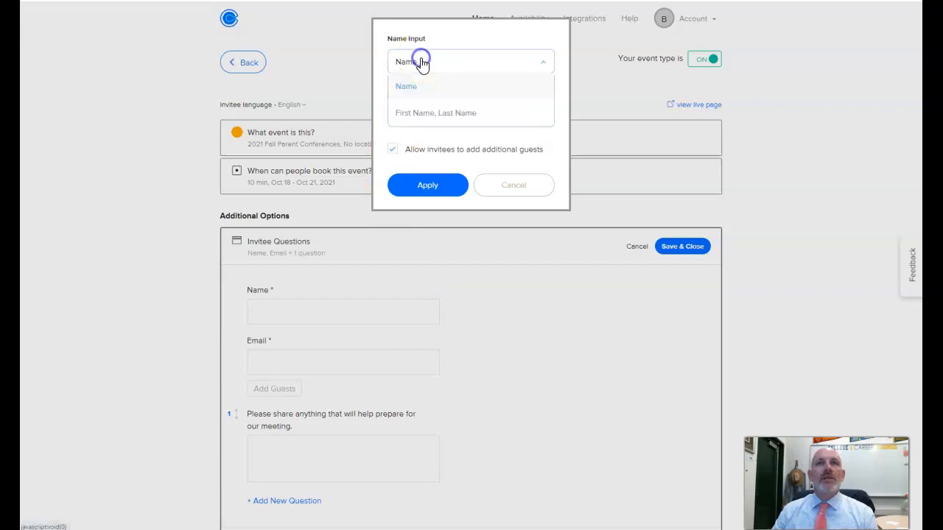
pyautogui.click(431, 114)
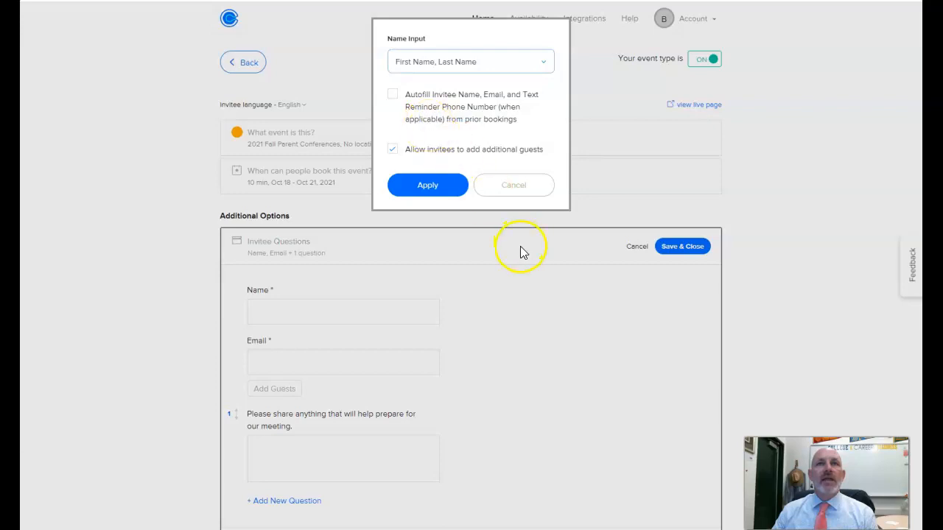
pyautogui.click(426, 190)
pyautogui.click(458, 64)
pyautogui.click(458, 64)
pyautogui.click(420, 185)
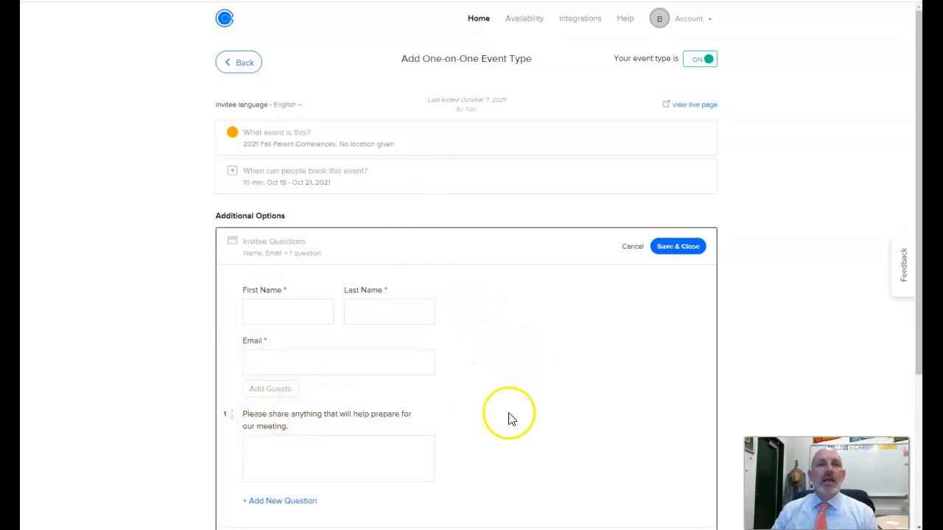
# Replace the first invitee question's text with "Student Name", set its answer type to One Line, and apply the changes.
pyautogui.scroll(-1, 508, 419)
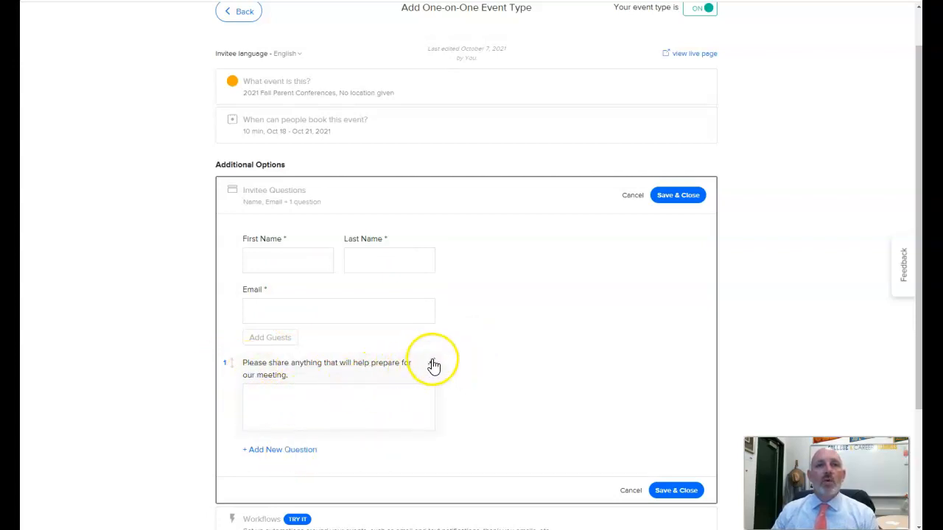
pyautogui.click(432, 363)
pyautogui.moveTo(484, 104); pyautogui.dragTo(391, 92)
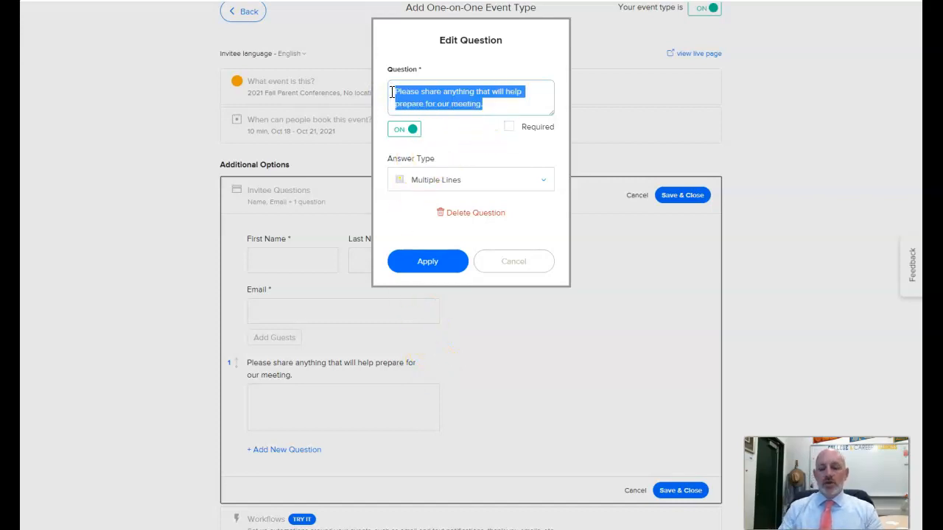
pyautogui.write('Student Name')
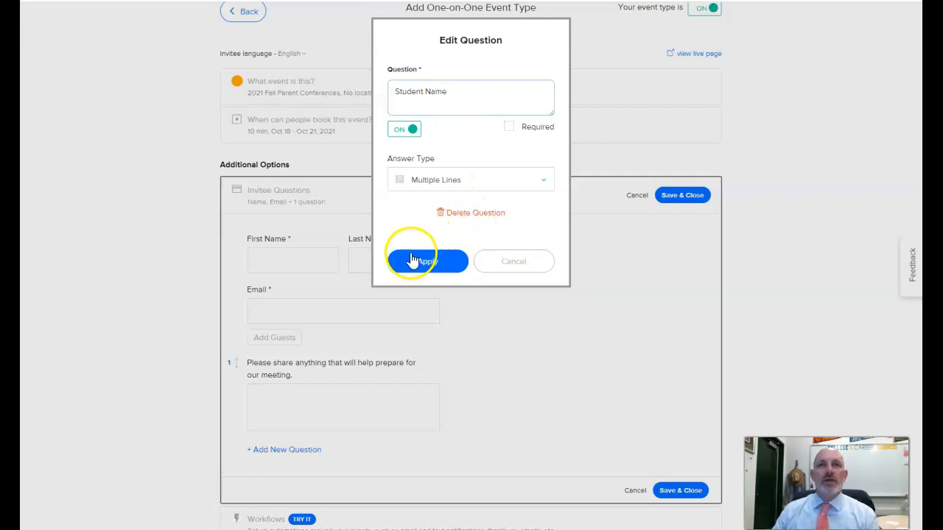
pyautogui.click(465, 189)
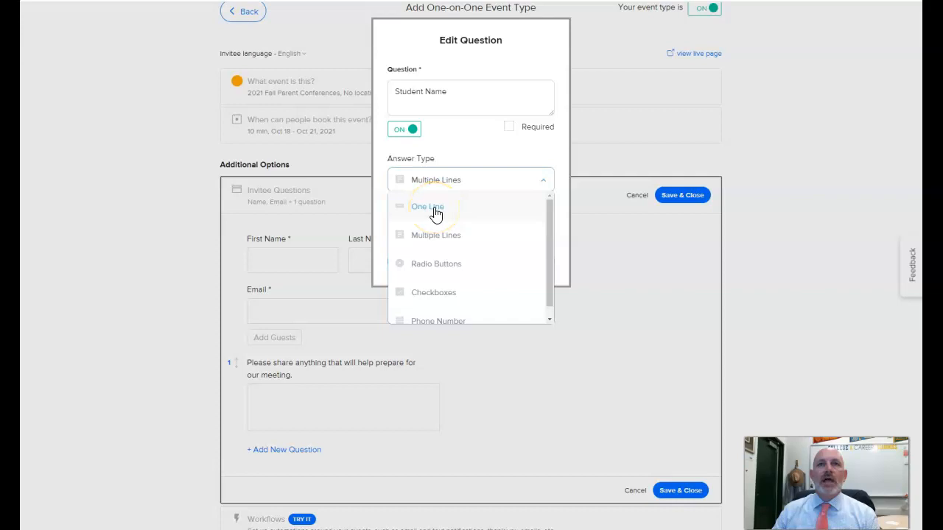
pyautogui.click(435, 212)
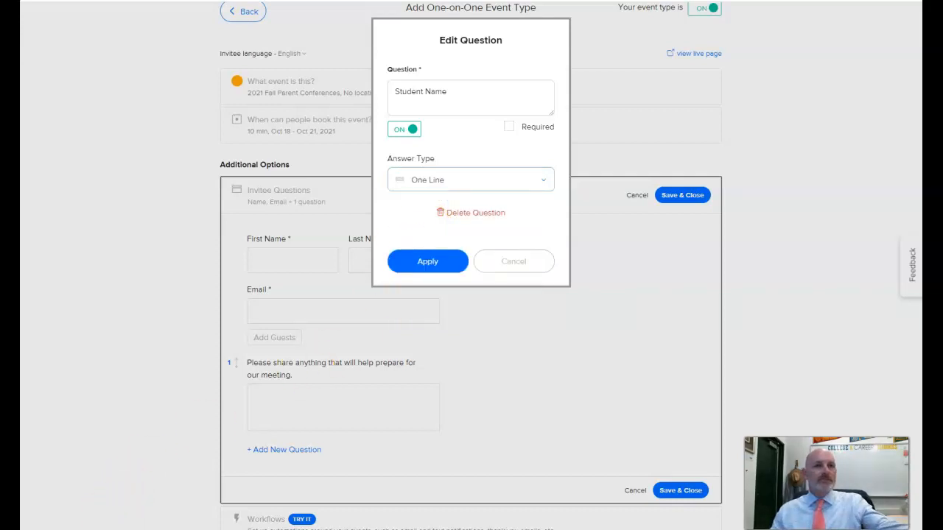
pyautogui.click(427, 263)
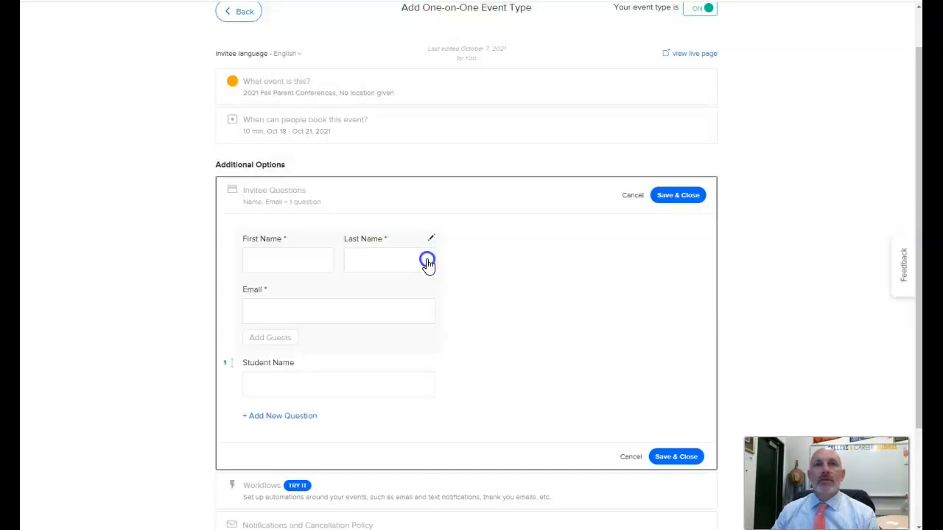
# Add a new invitee question reading "What period does your student attend my class?" with the Checkboxes answer type.
pyautogui.click(284, 417)
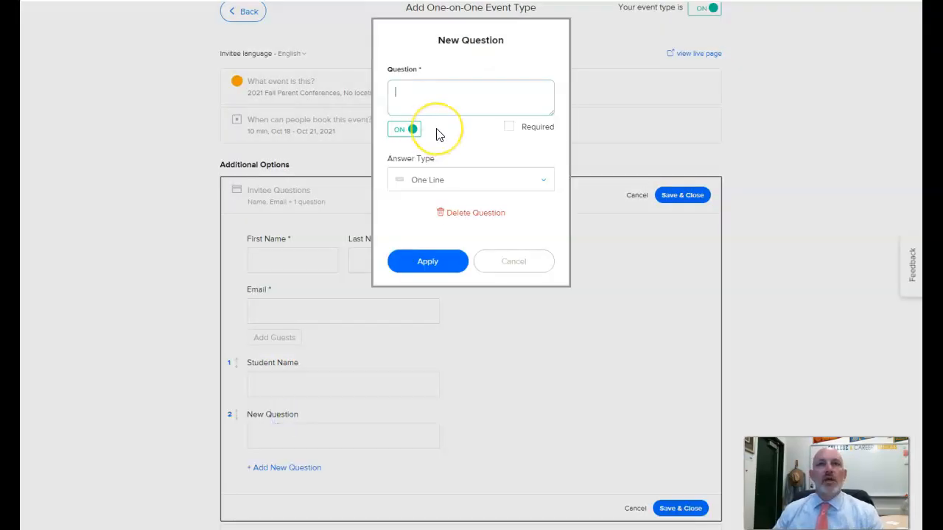
pyautogui.write('What operiod does')
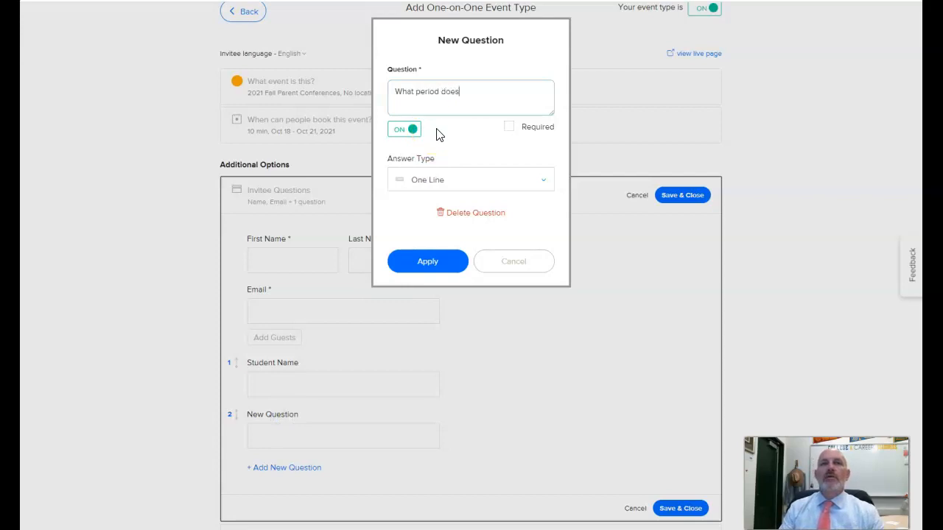
pyautogui.write(' your student at')
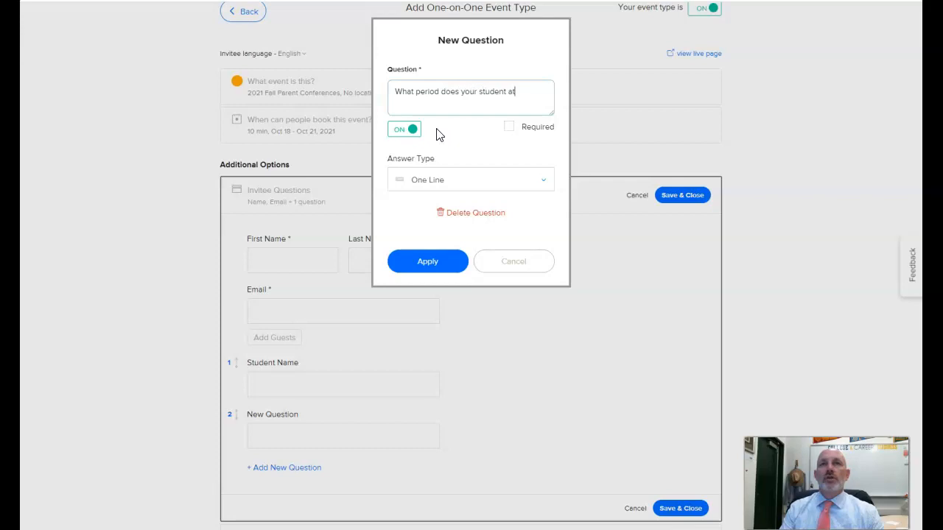
pyautogui.write('tend my class?')
pyautogui.click(484, 147)
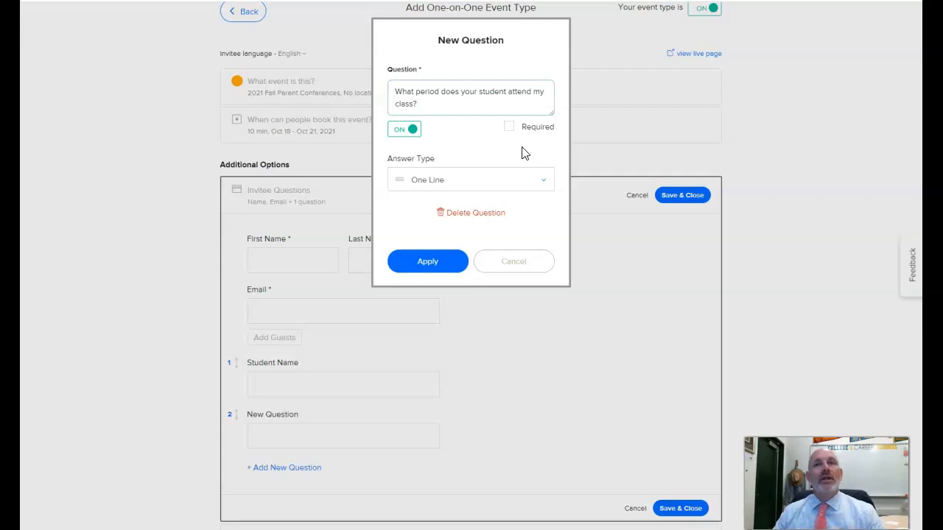
pyautogui.click(544, 178)
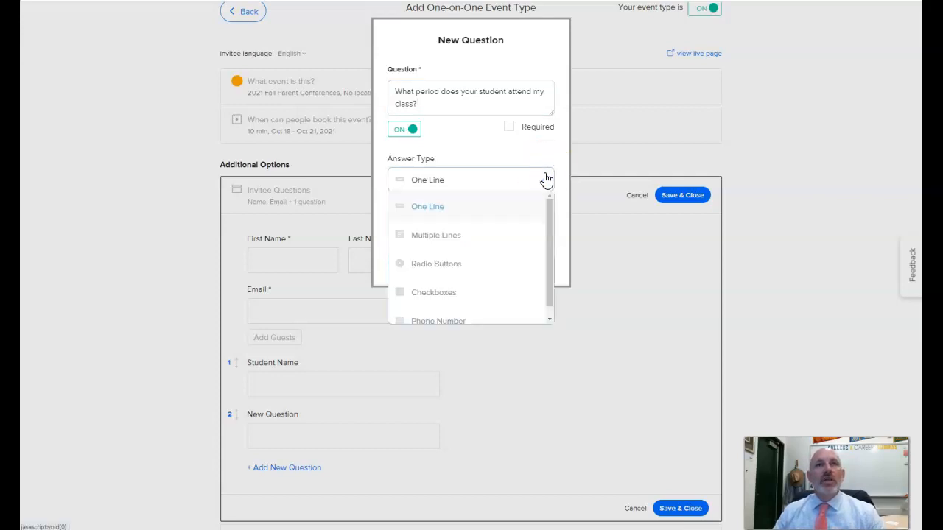
pyautogui.click(446, 294)
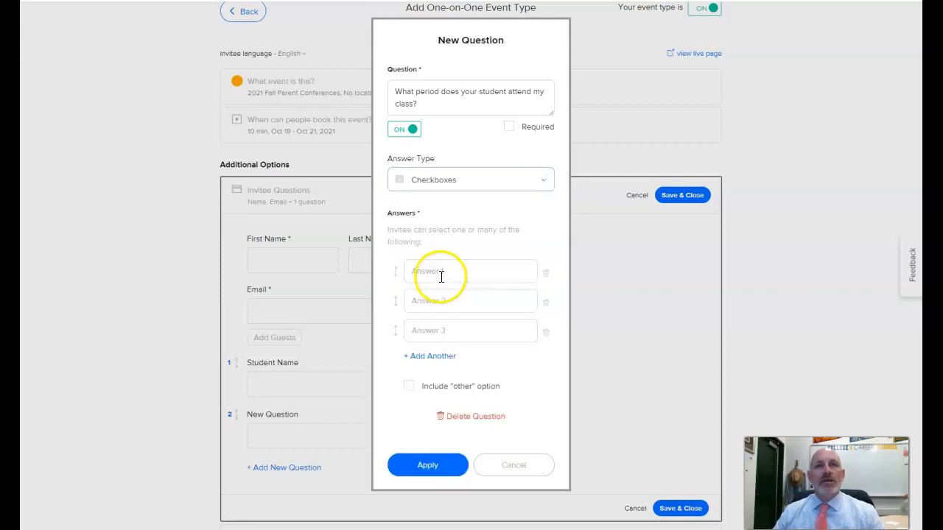
# Fill in the first two checkbox answers as "Period 1--US History" and "Period 2--US History".
pyautogui.click(441, 271)
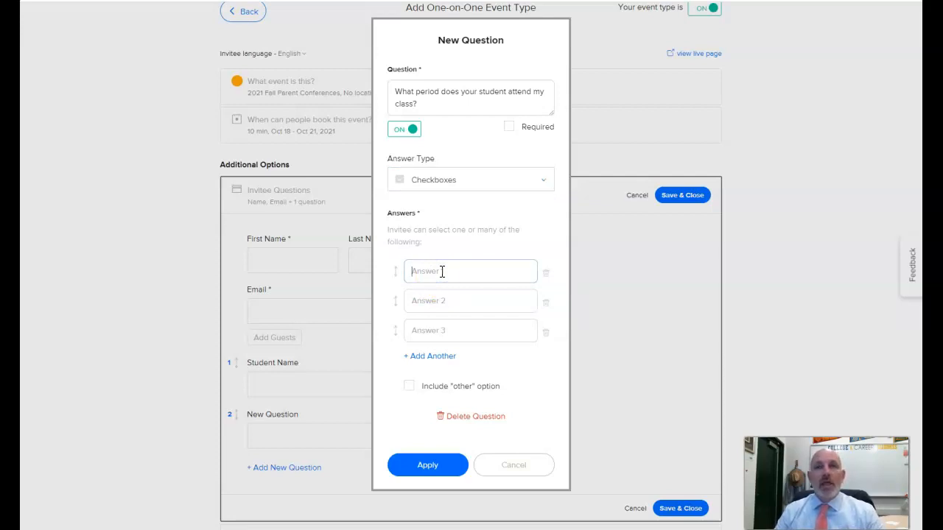
pyautogui.write('Period 1')
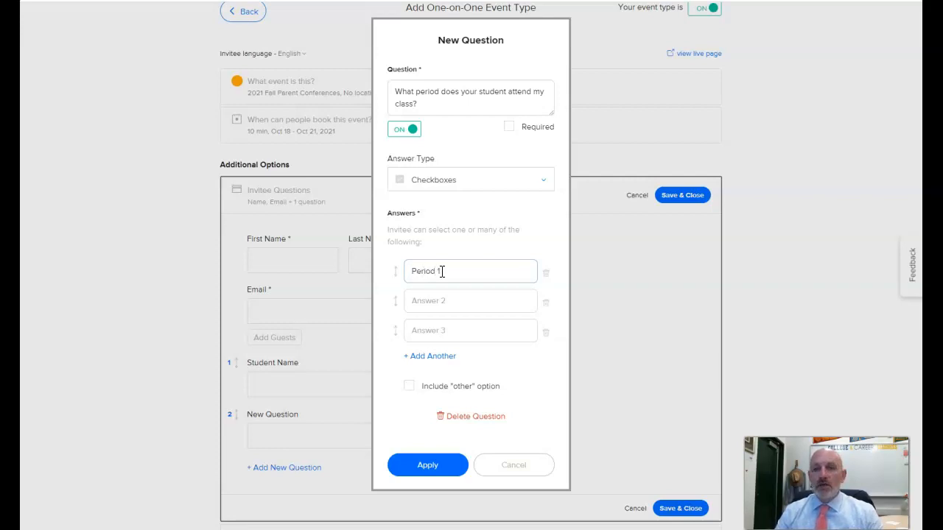
pyautogui.write(' US History')
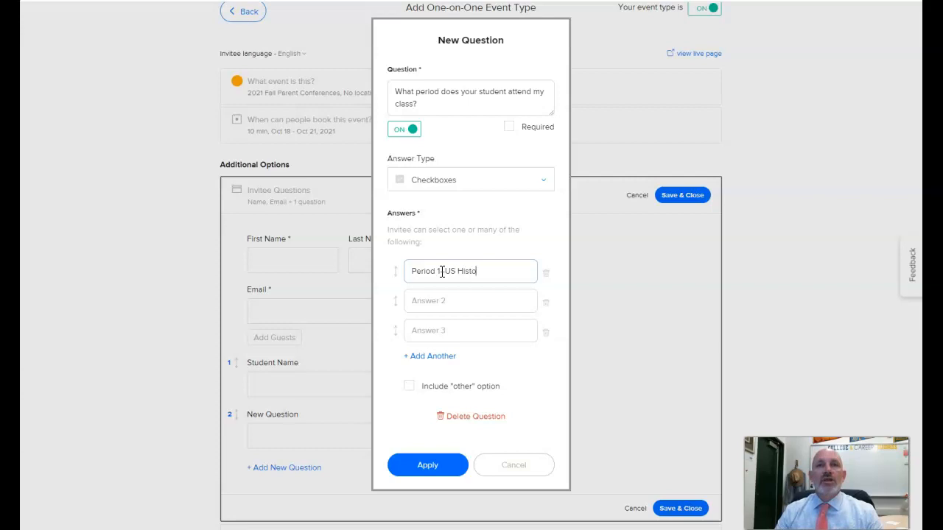
pyautogui.click(438, 298)
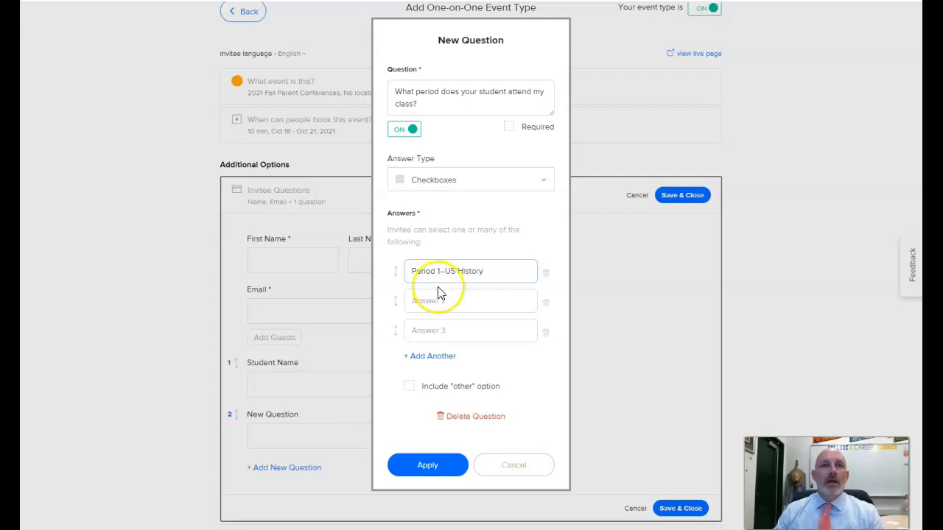
pyautogui.write('Period 2')
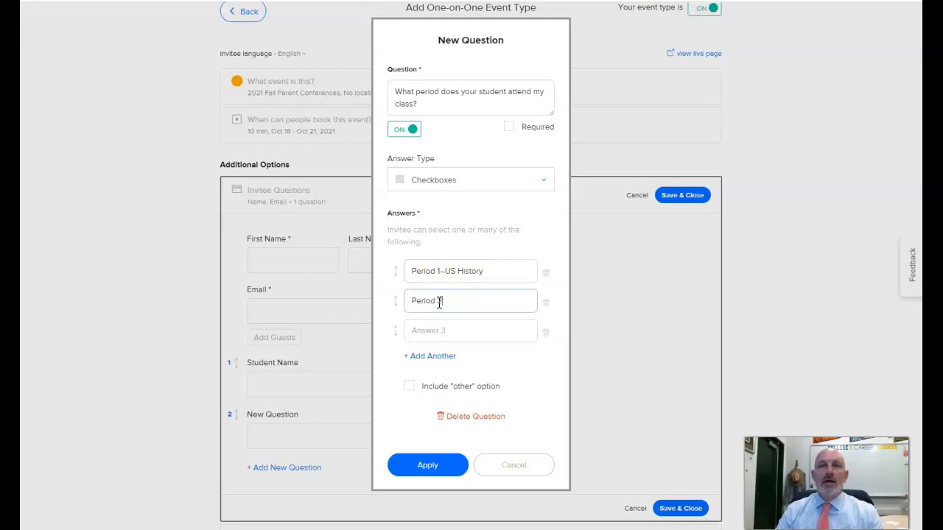
pyautogui.write('--US History')
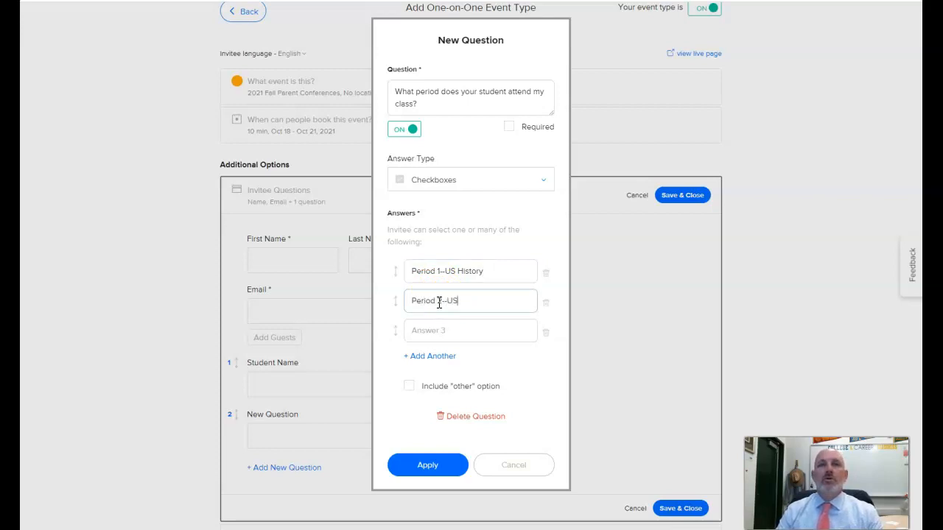
# Enter "Period 4--AVID" as the third answer and add a fourth answer reading "Period 5--US History".
pyautogui.click(420, 332)
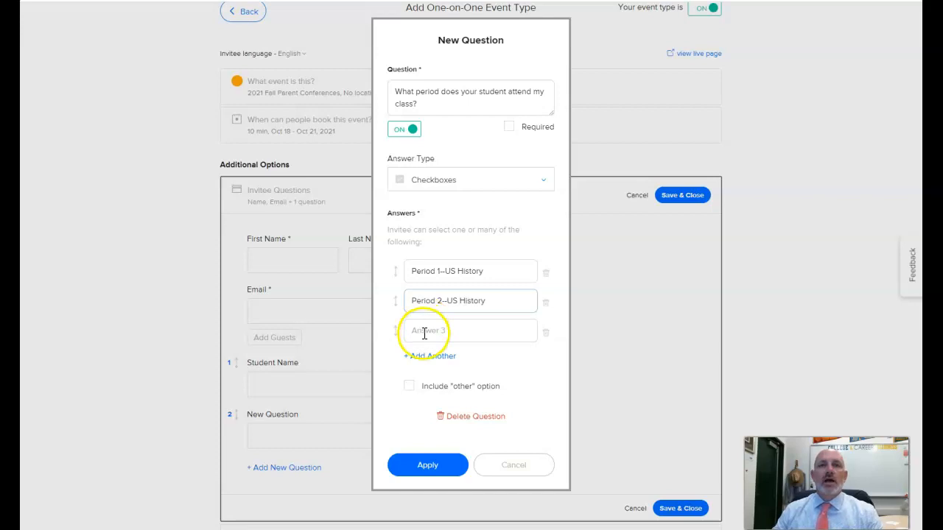
pyautogui.write('Period ')
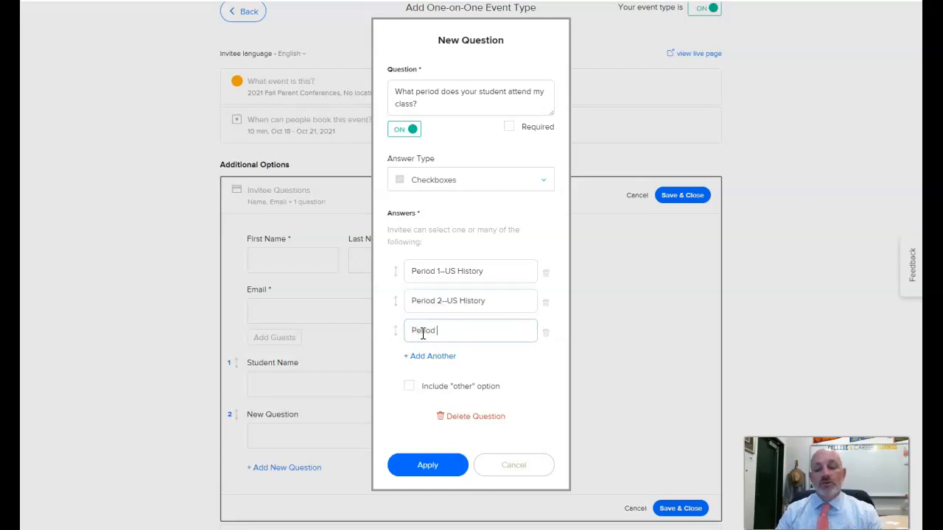
pyautogui.write('4')
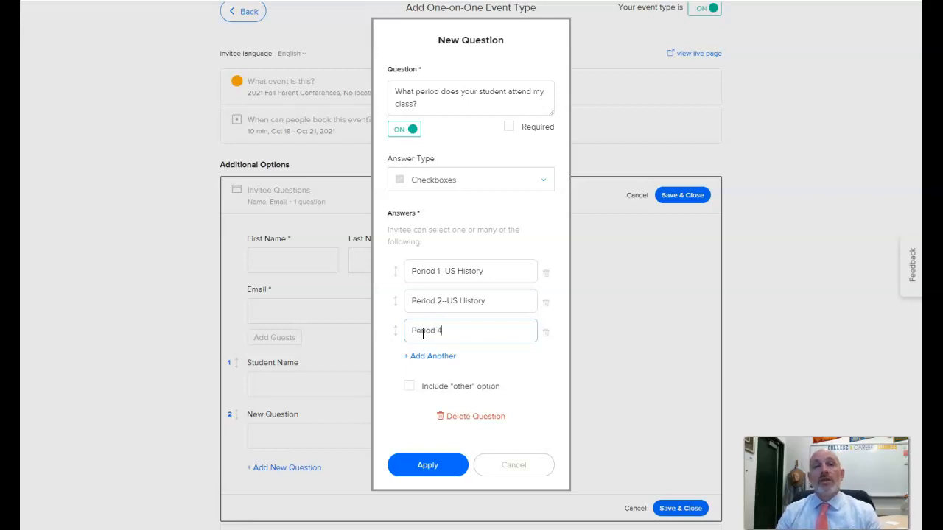
pyautogui.write('--AVID')
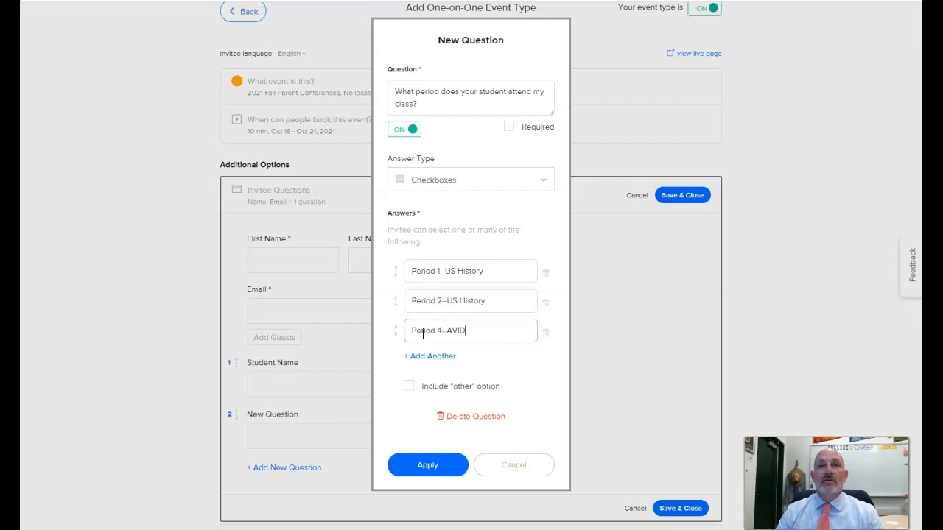
pyautogui.click(424, 356)
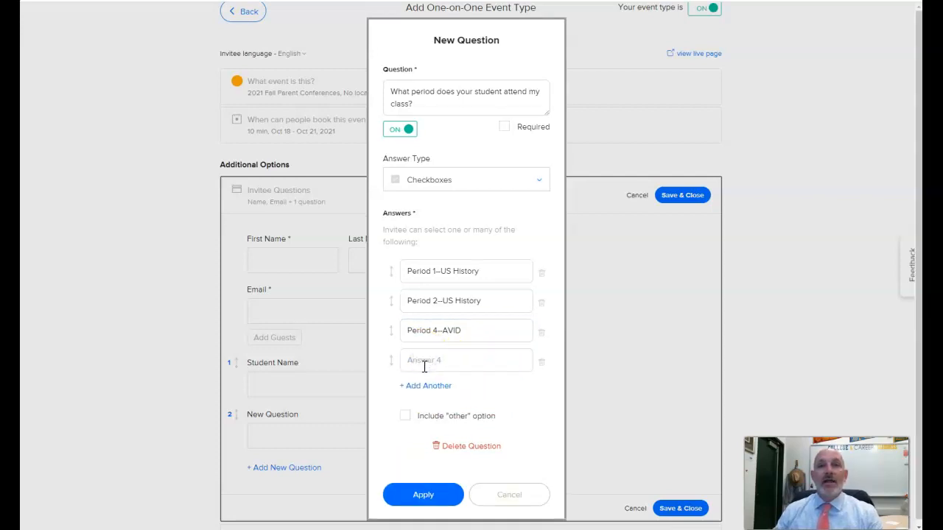
pyautogui.click(421, 363)
pyautogui.write('Period')
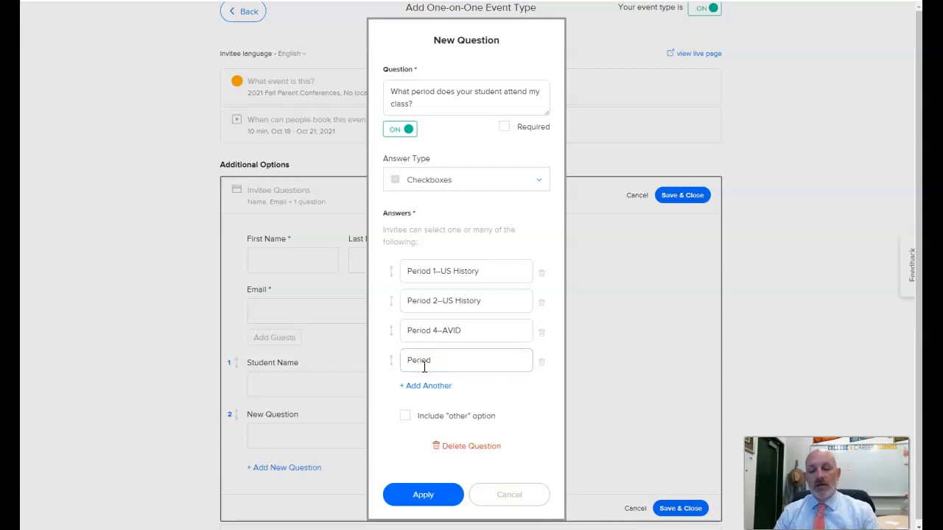
pyautogui.write(' 5--')
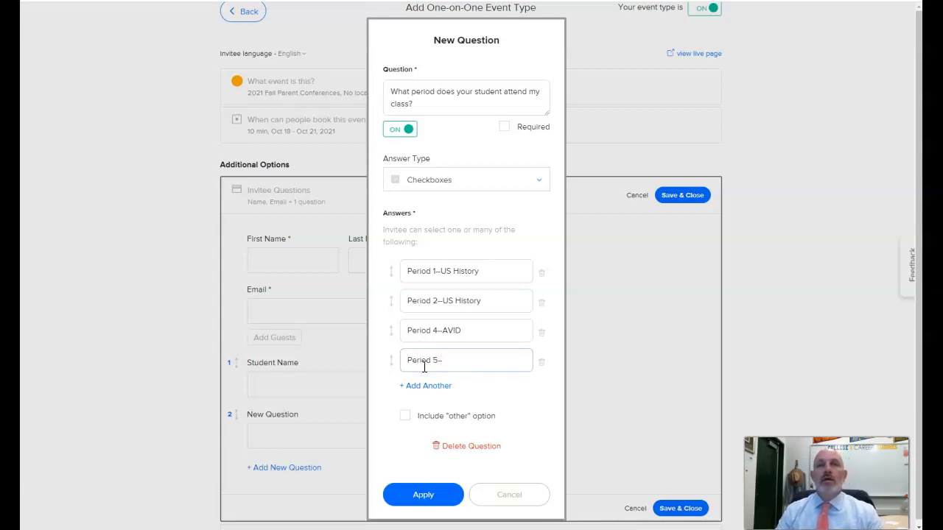
pyautogui.write('US History')
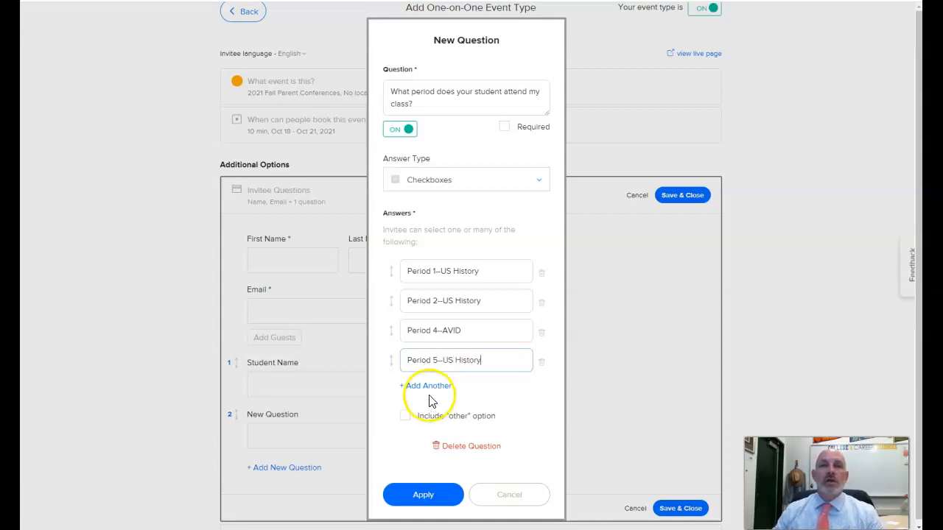
# Add a fifth checkbox answer reading "Period 7--Art".
pyautogui.click(430, 386)
pyautogui.write('Period')
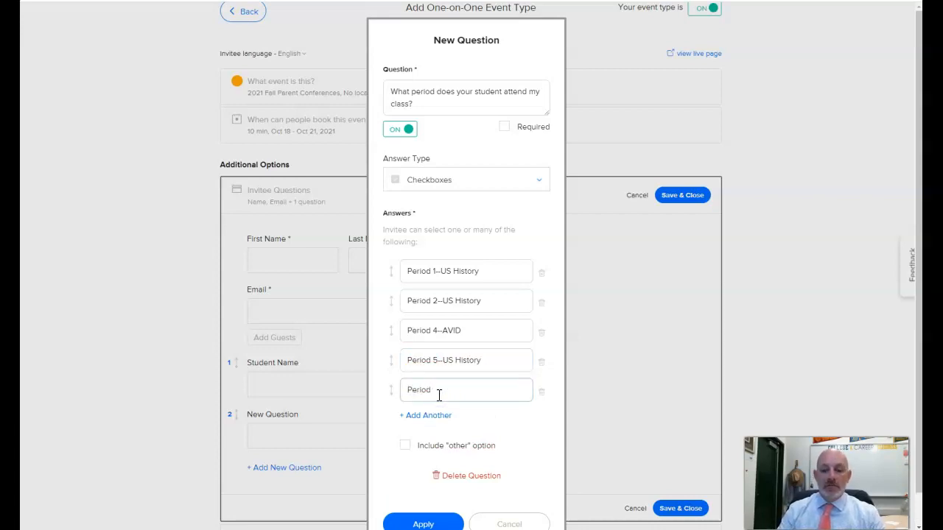
pyautogui.write(' 7')
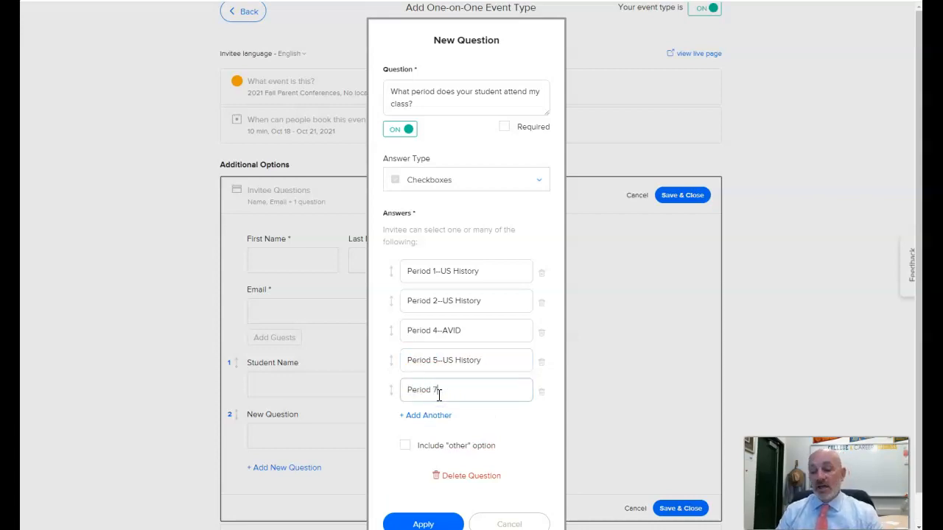
pyautogui.write('--ART')
pyautogui.press('BackSpace')
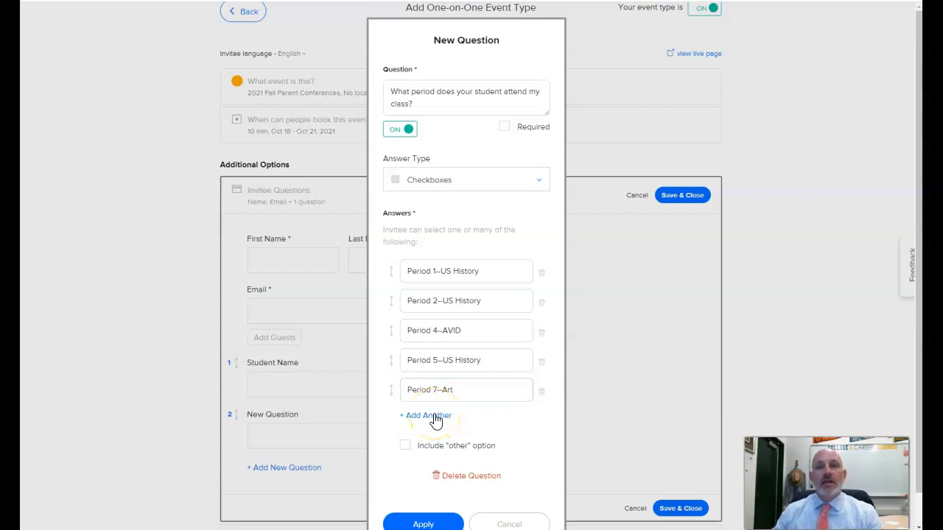
# Add a sixth checkbox answer reading "Period 8--Math Intervention" and apply the new question.
pyautogui.click(435, 418)
pyautogui.click(423, 414)
pyautogui.write('Period 8')
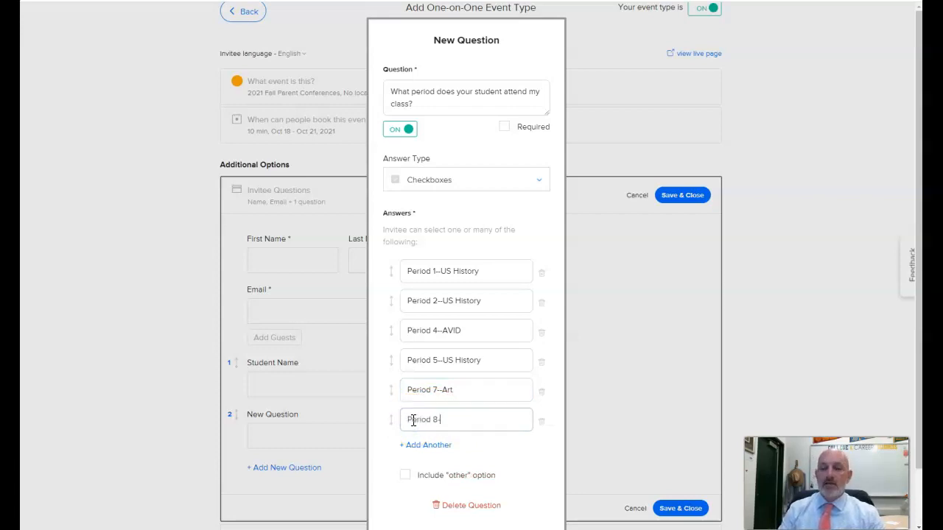
pyautogui.write('--Math ')
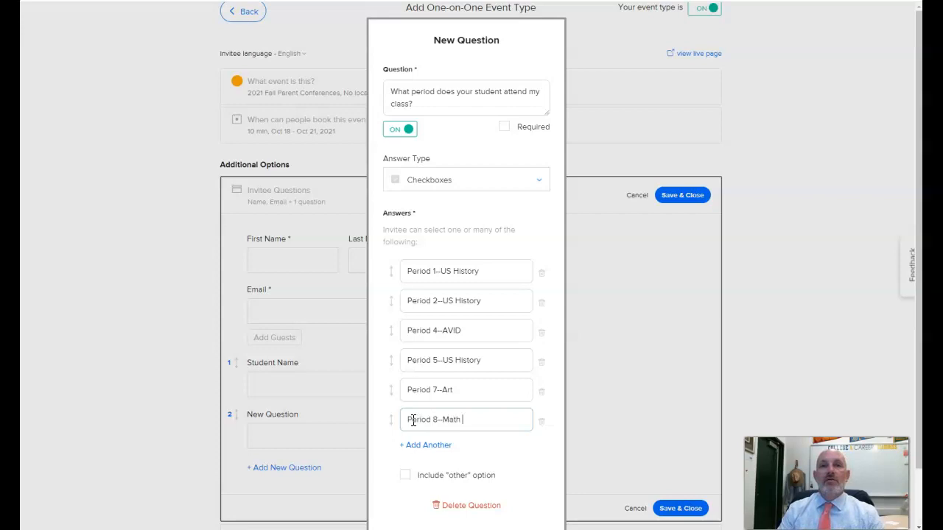
pyautogui.write('Intervention')
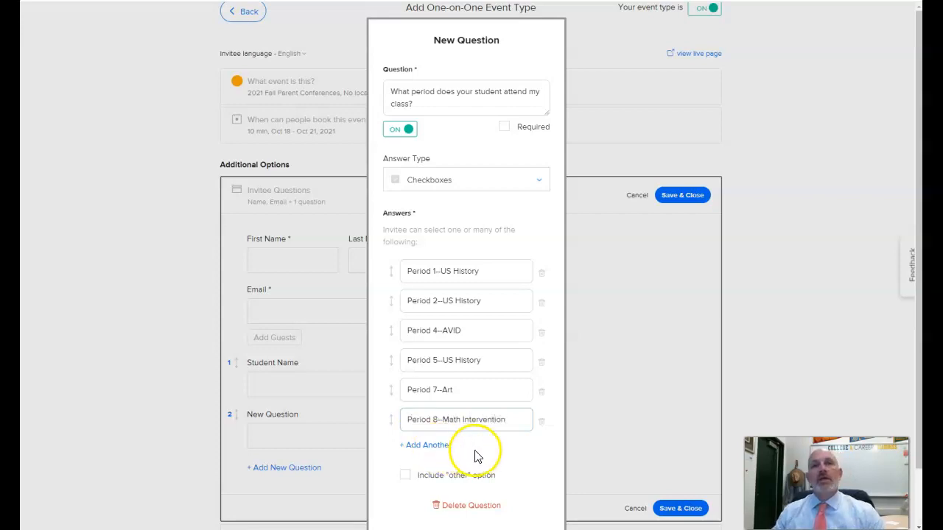
pyautogui.scroll(-1, 494, 460)
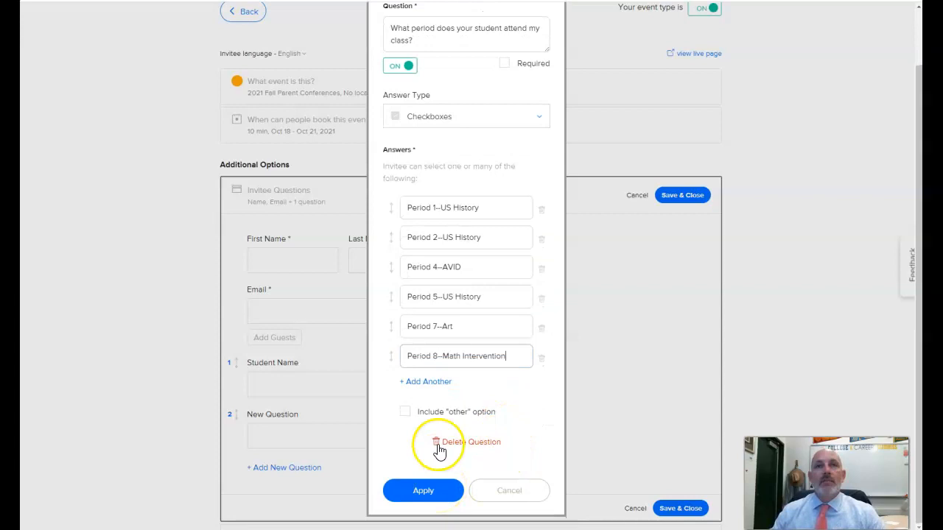
pyautogui.click(424, 498)
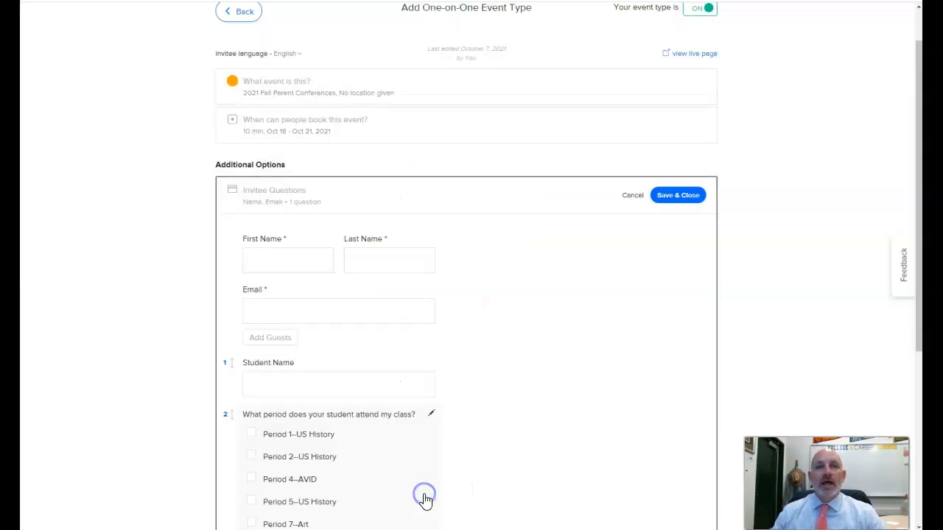
# Review the finished invitee questions and save them to the event type.
pyautogui.scroll(-2, 493, 434)
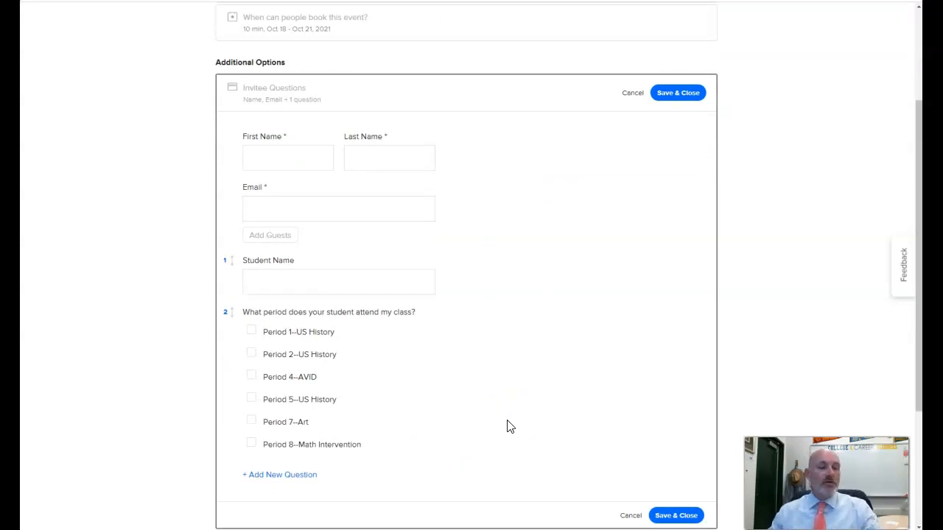
pyautogui.scroll(-2, 558, 398)
pyautogui.scroll(-1, 557, 400)
pyautogui.scroll(2, 579, 410)
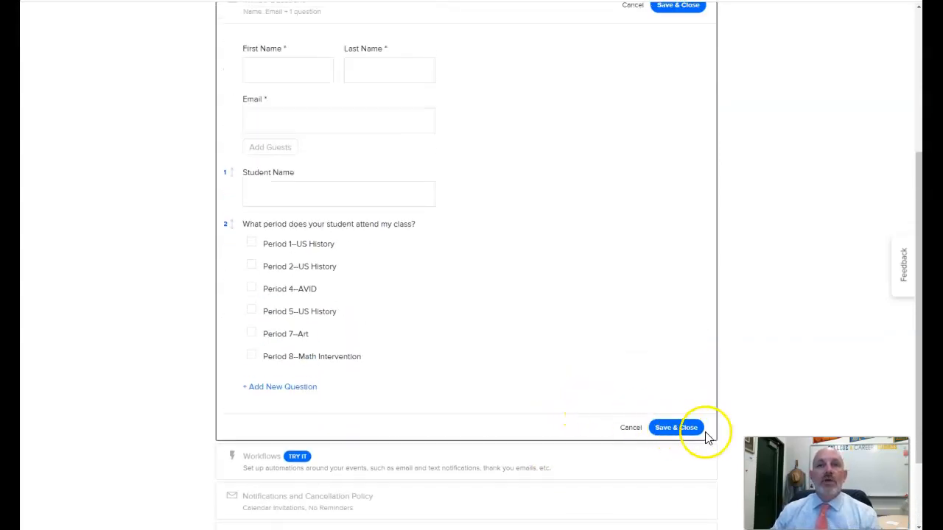
pyautogui.click(682, 432)
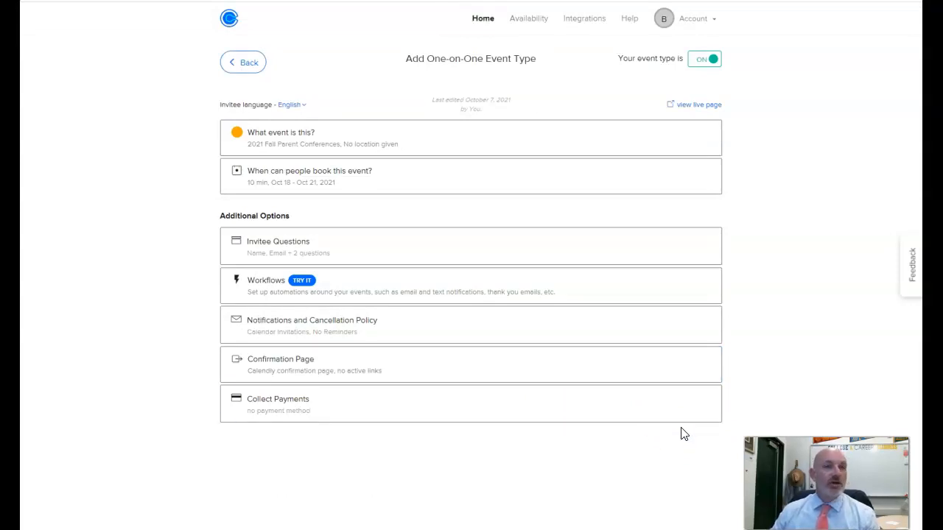
# Open the calendar invitation text for personalization in the event's notification and cancellation policy settings.
pyautogui.click(336, 324)
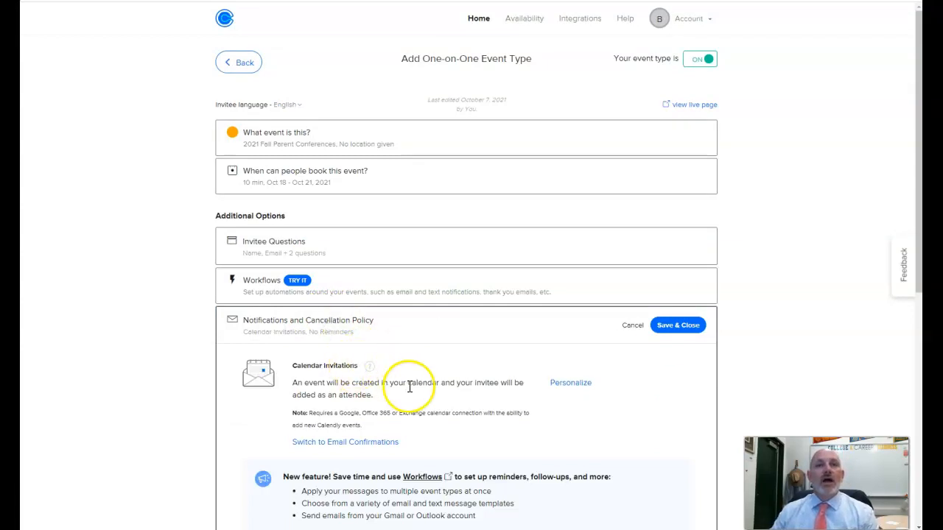
pyautogui.scroll(-3, 434, 390)
pyautogui.scroll(-4, 456, 390)
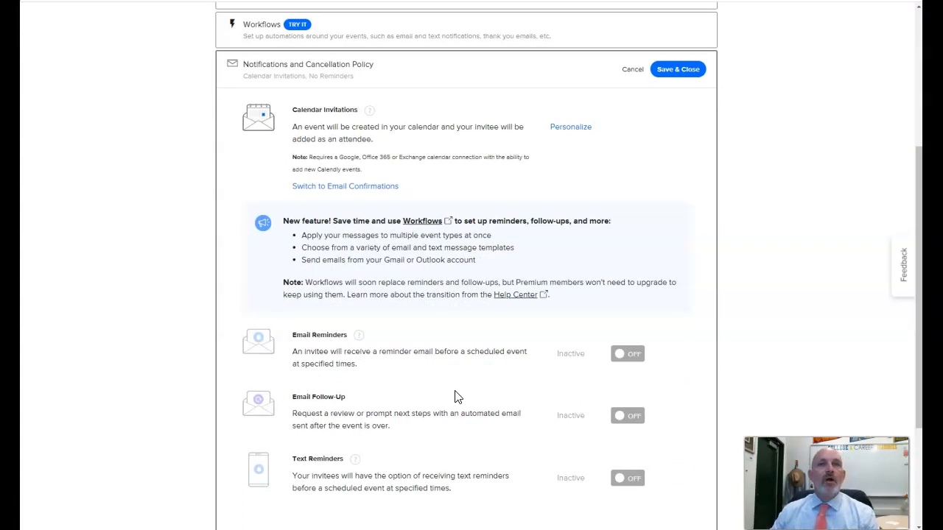
pyautogui.scroll(1, 454, 398)
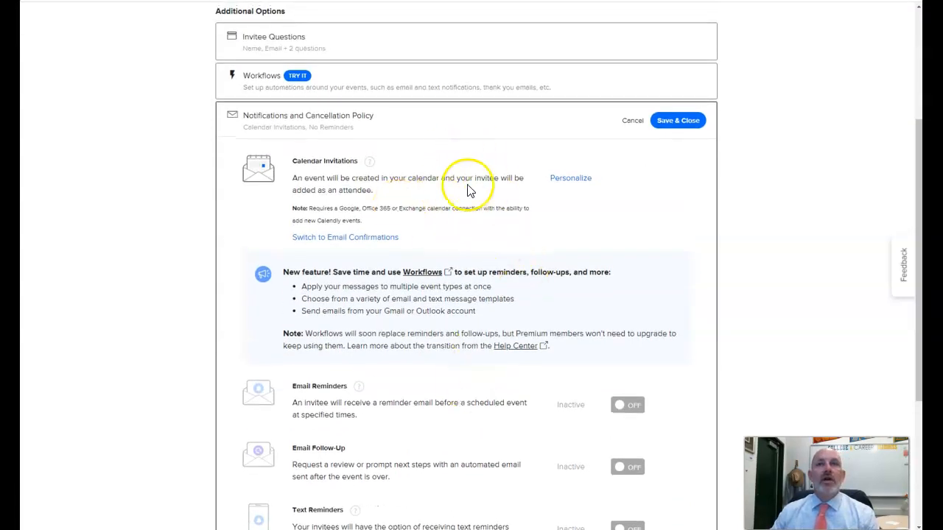
pyautogui.click(567, 181)
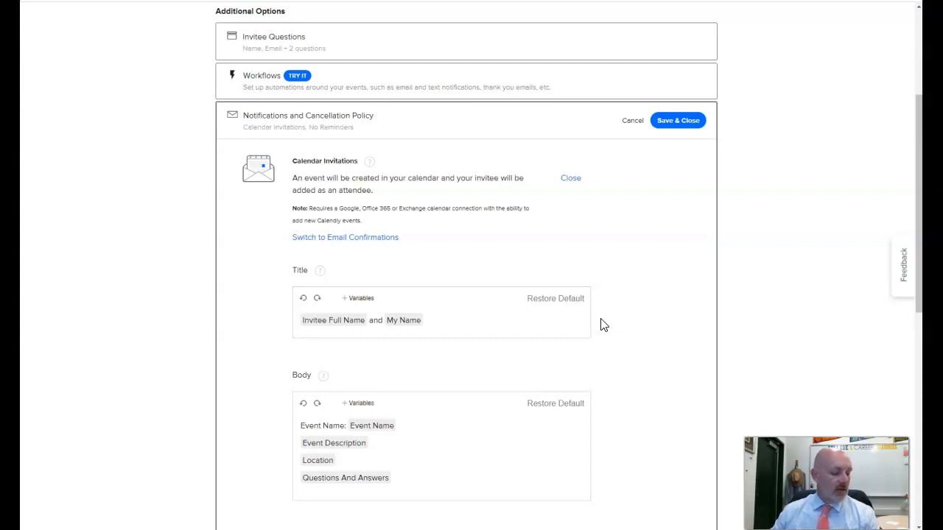
pyautogui.click(591, 360)
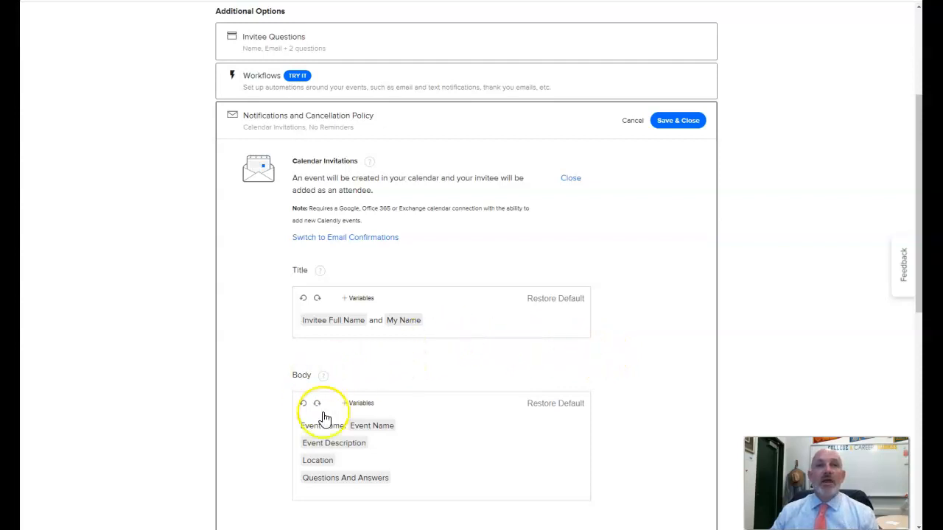
# Replace the Location variable in the invitation body with the invite link copied from the Fall Parent Conferences meeting in Zoom.
pyautogui.click(338, 462)
pyautogui.moveTo(337, 461); pyautogui.dragTo(295, 461)
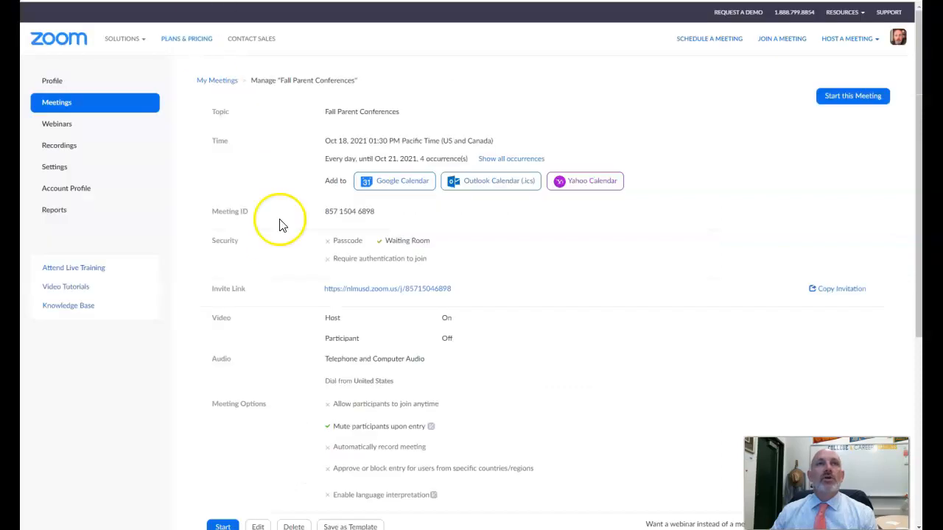
pyautogui.moveTo(461, 293); pyautogui.dragTo(320, 295)
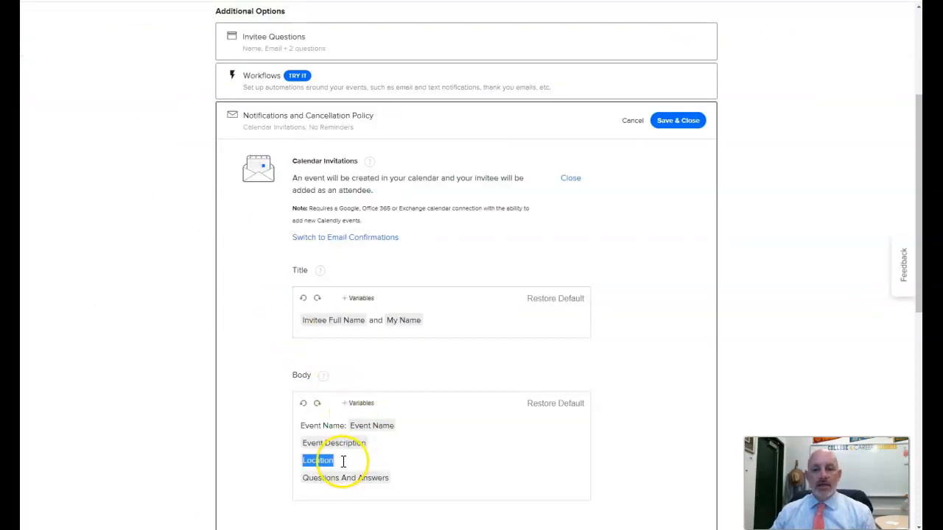
pyautogui.hotkey('ctrl', 'v')
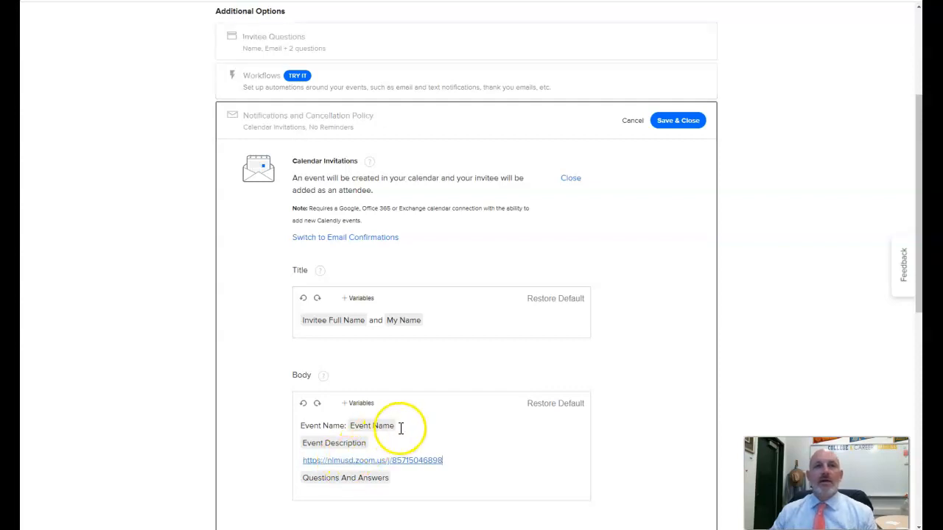
# Replace the Event Name variable in the invitation body with the teacher's surname followed by "Parent Conferences".
pyautogui.moveTo(398, 427); pyautogui.dragTo(351, 431)
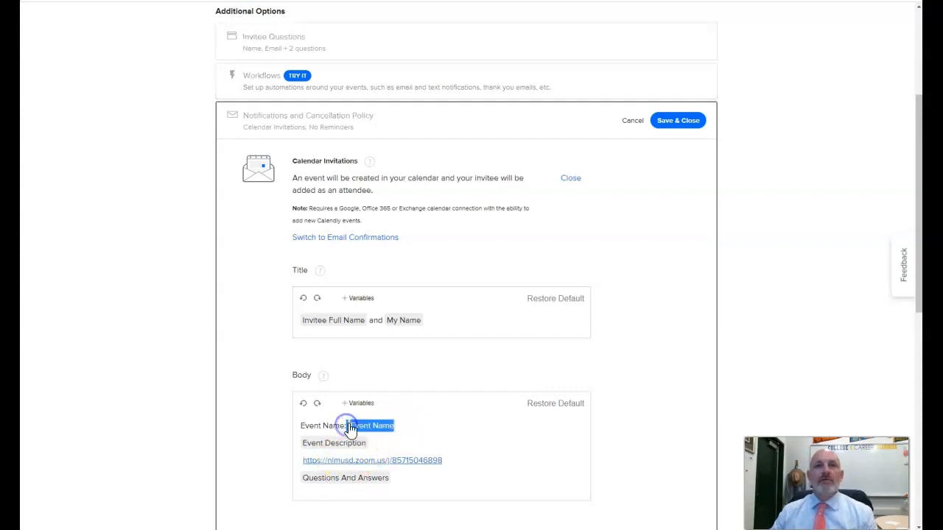
pyautogui.write('Paret ')
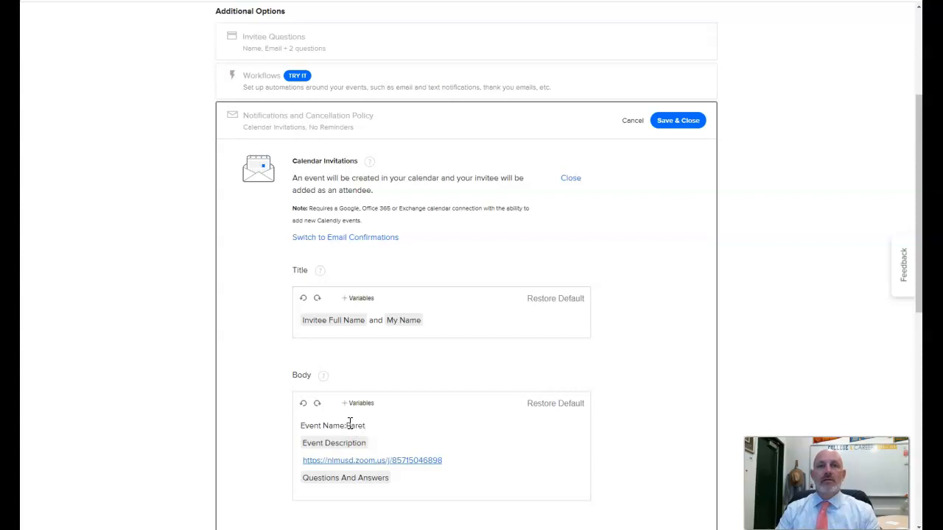
pyautogui.press('BackSpace')
pyautogui.press('BackSpace')
pyautogui.press('BackSpace')
pyautogui.press('BackSpace')
pyautogui.press('BackSpace')
pyautogui.press('BackSpace')
pyautogui.write('Webster Parent Conferences')
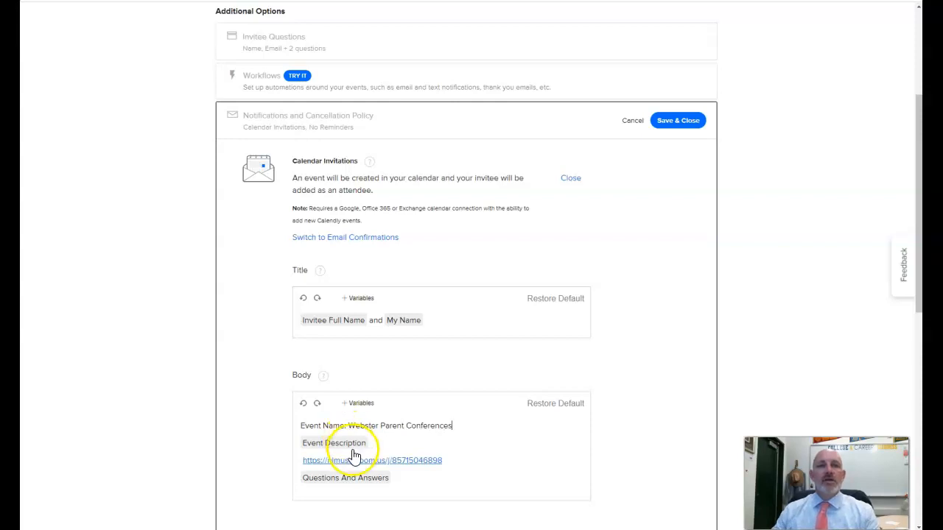
# Remove the Event Description variable from the invitation body and save the notification settings.
pyautogui.click(351, 448)
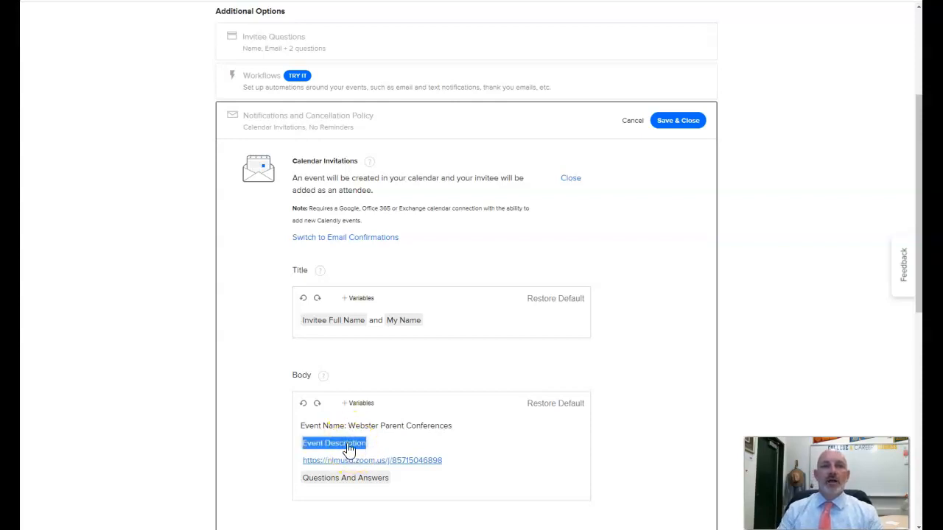
pyautogui.write('Pare')
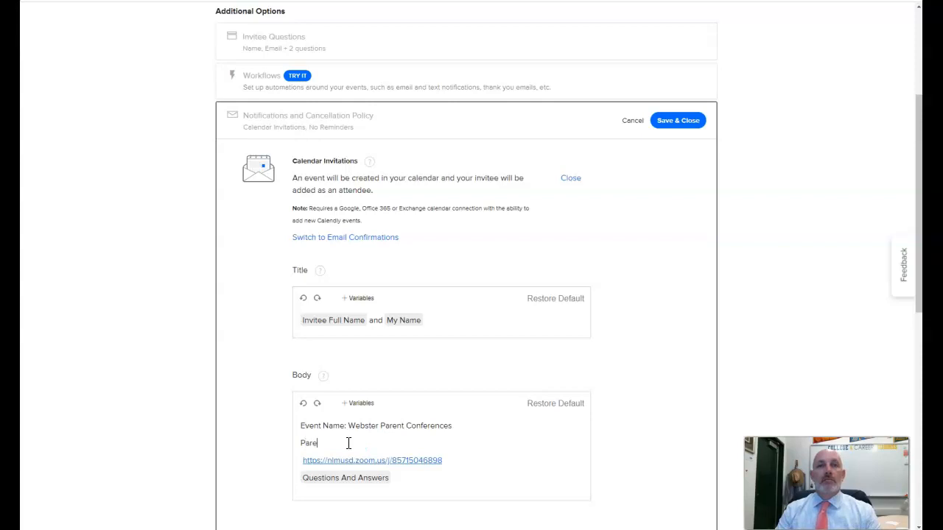
pyautogui.press('BackSpace')
pyautogui.press('BackSpace')
pyautogui.press('BackSpace')
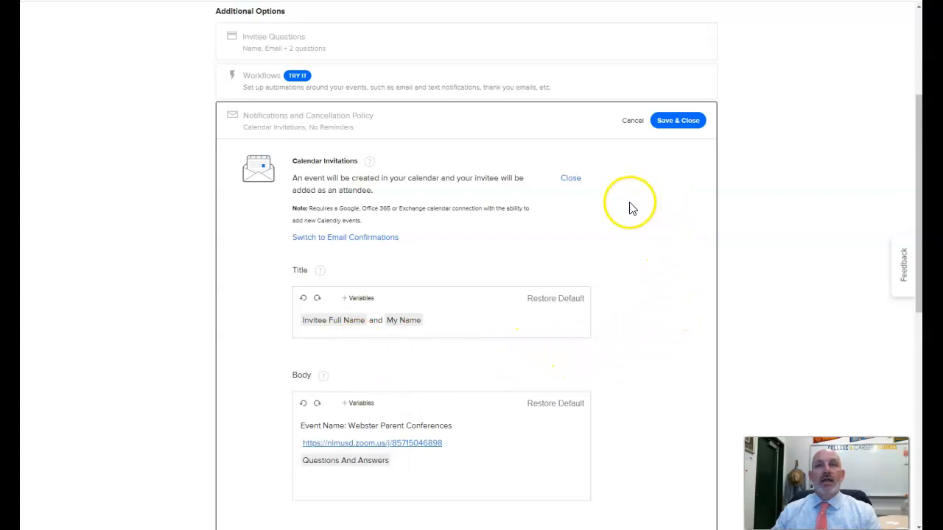
pyautogui.click(679, 123)
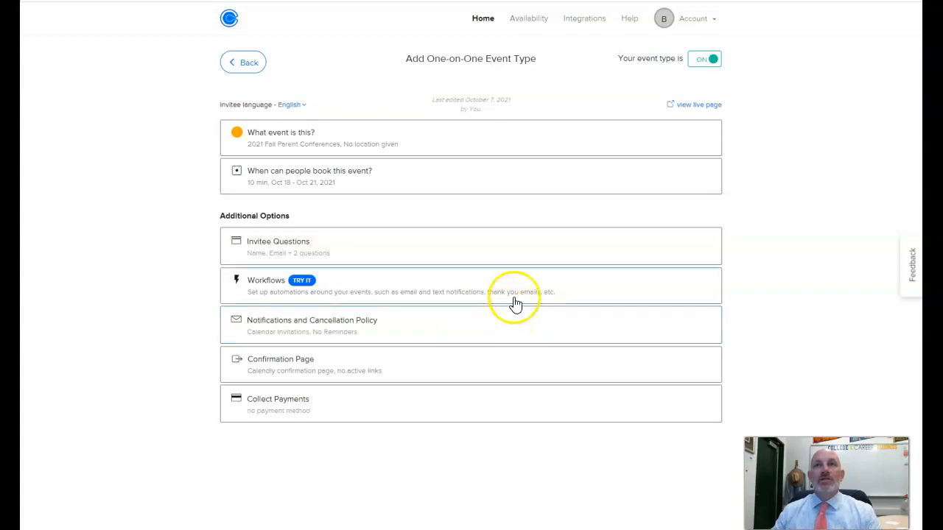
# View the live booking page and check the available time slots for October 18, 19, 20 and 21.
pyautogui.click(699, 106)
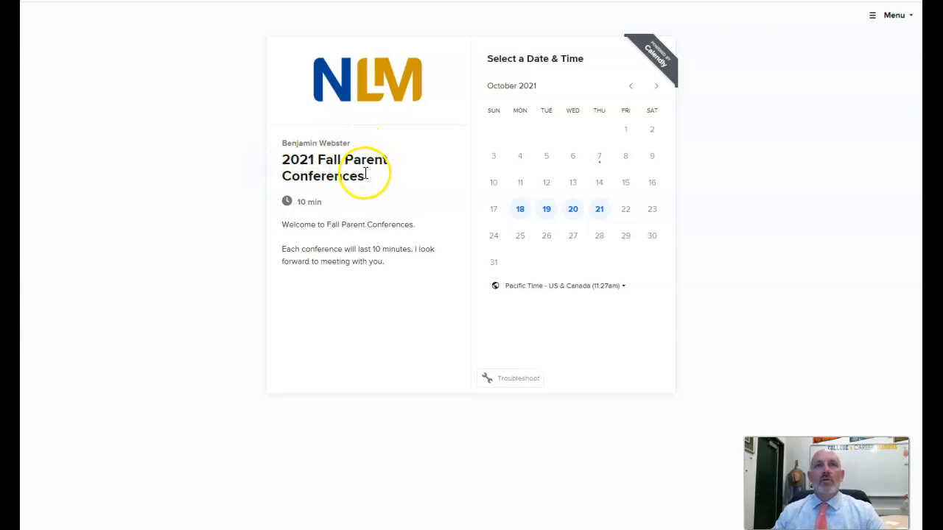
pyautogui.click(519, 210)
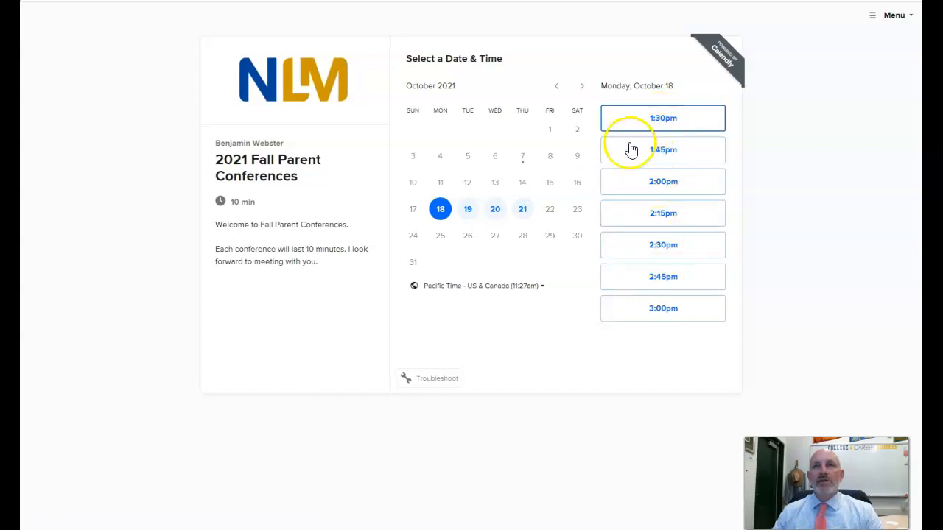
pyautogui.click(467, 211)
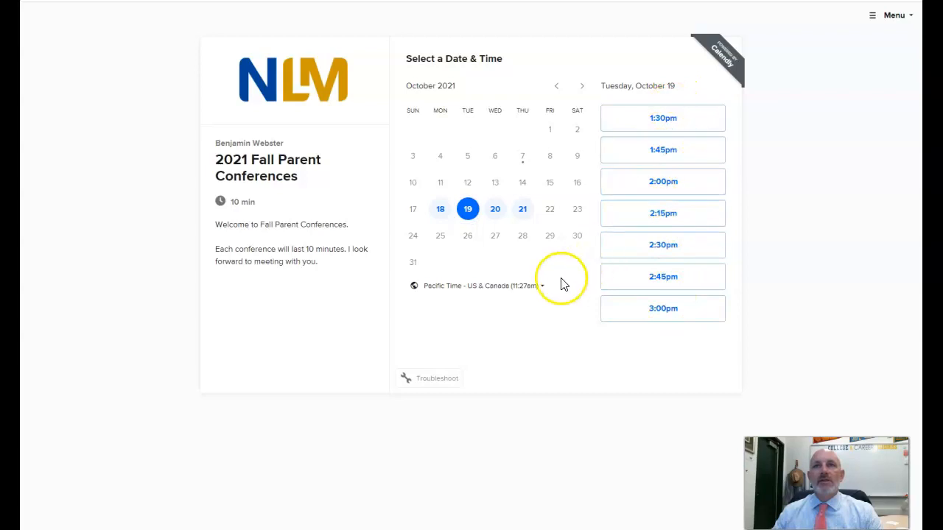
pyautogui.click(498, 213)
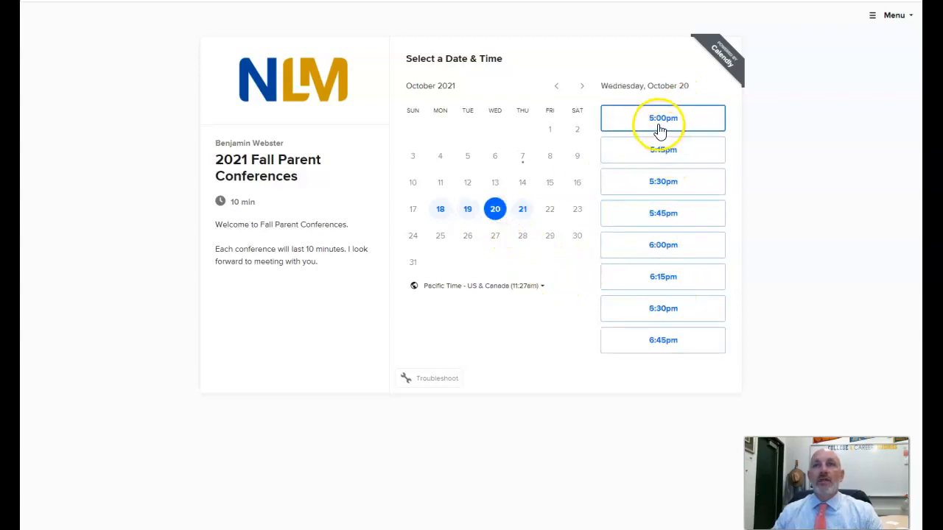
pyautogui.click(522, 209)
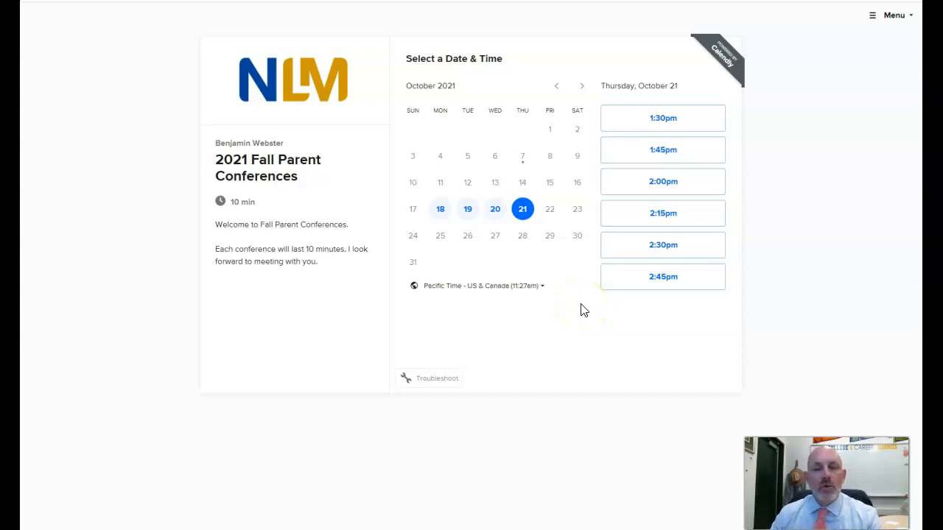
pyautogui.click(587, 326)
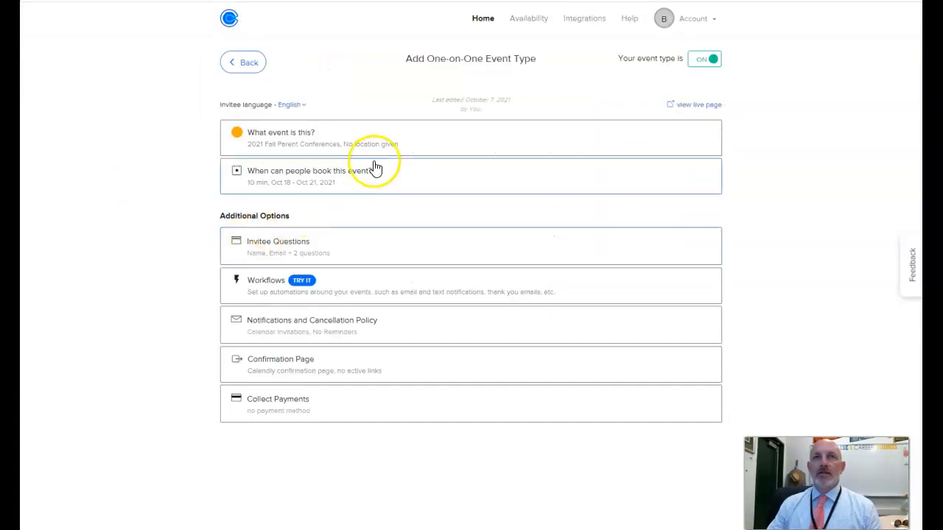
# Return to the event types overview and copy the booking link of the 2021 Fall Parent Conferences event.
pyautogui.click(247, 66)
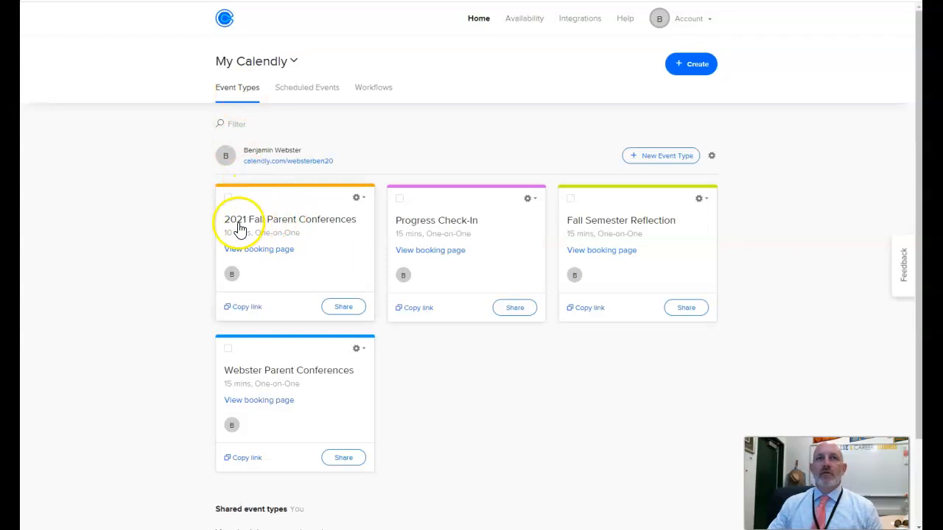
pyautogui.click(247, 309)
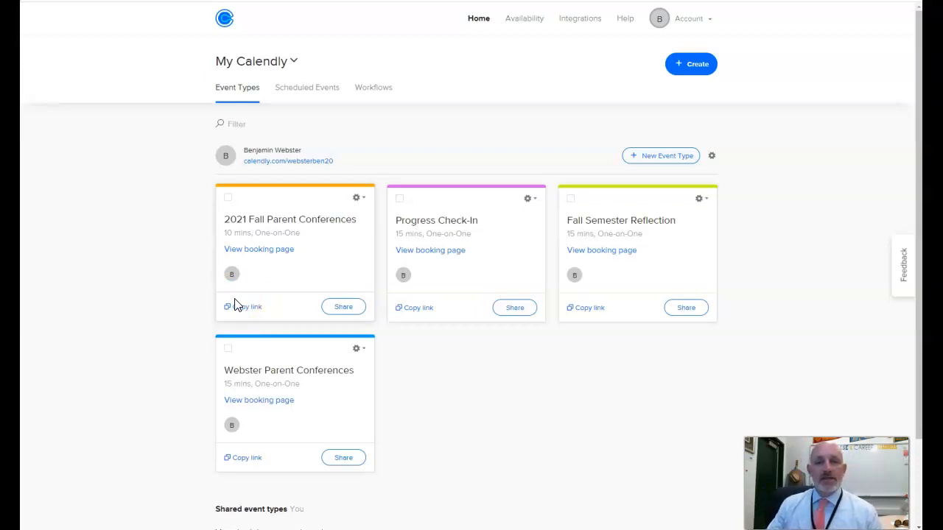
pyautogui.click(224, 318)
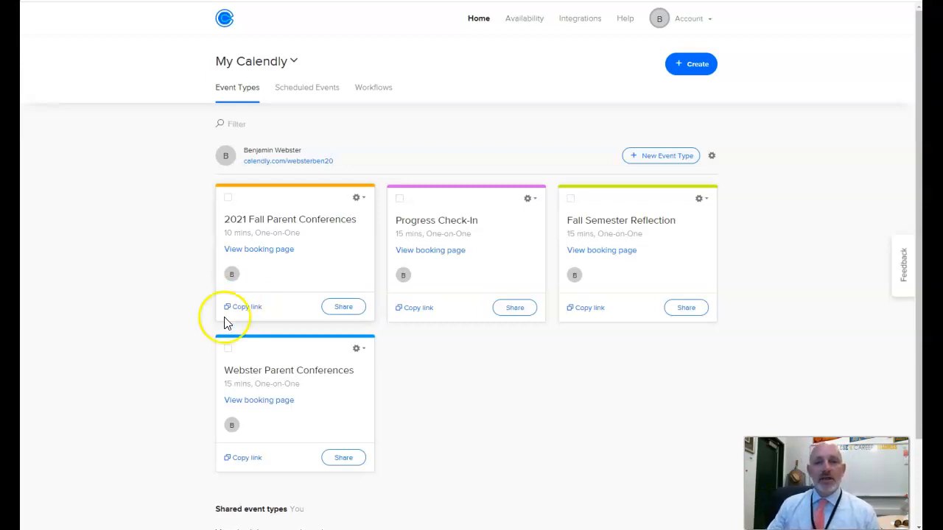